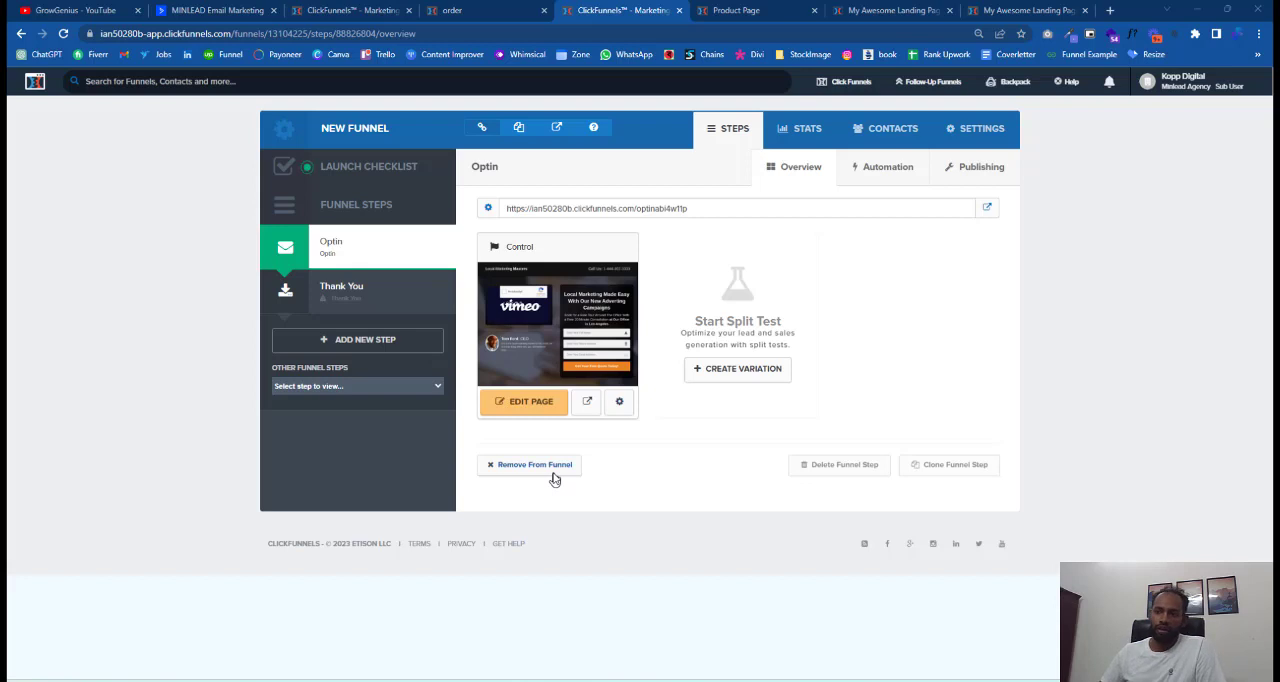
Add a new funnel step named "order" to the funnel and open it.
click(413, 341)
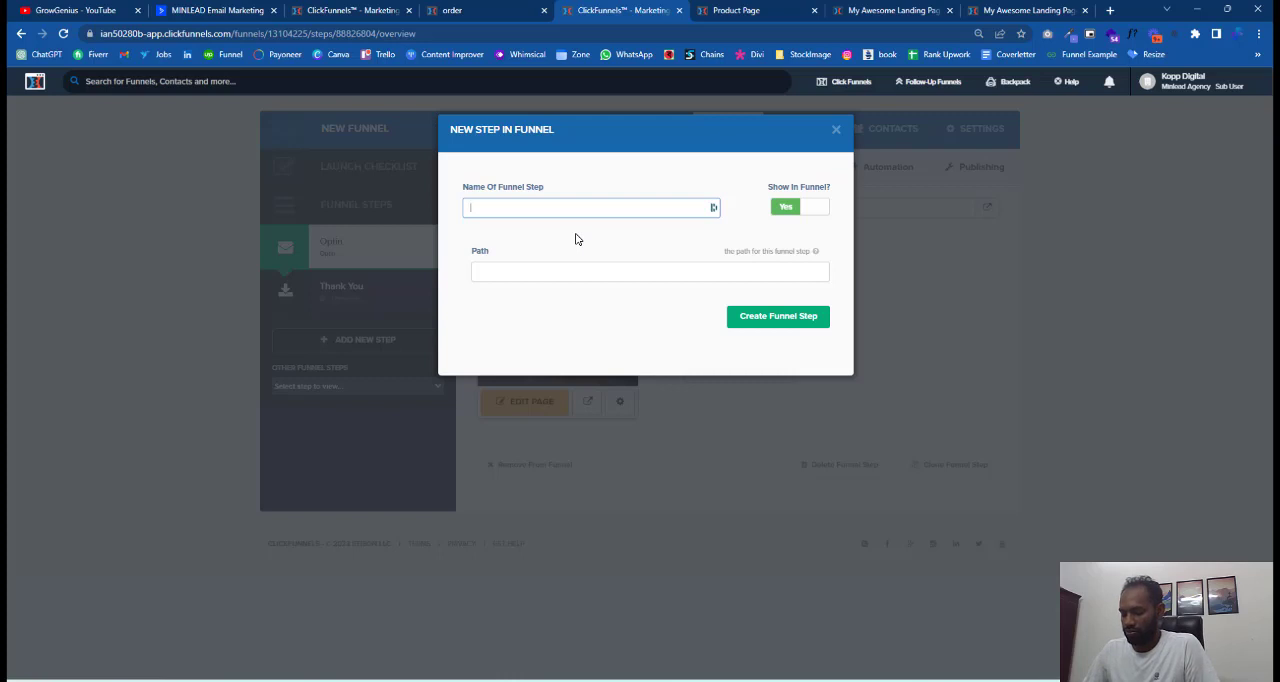
click(789, 317)
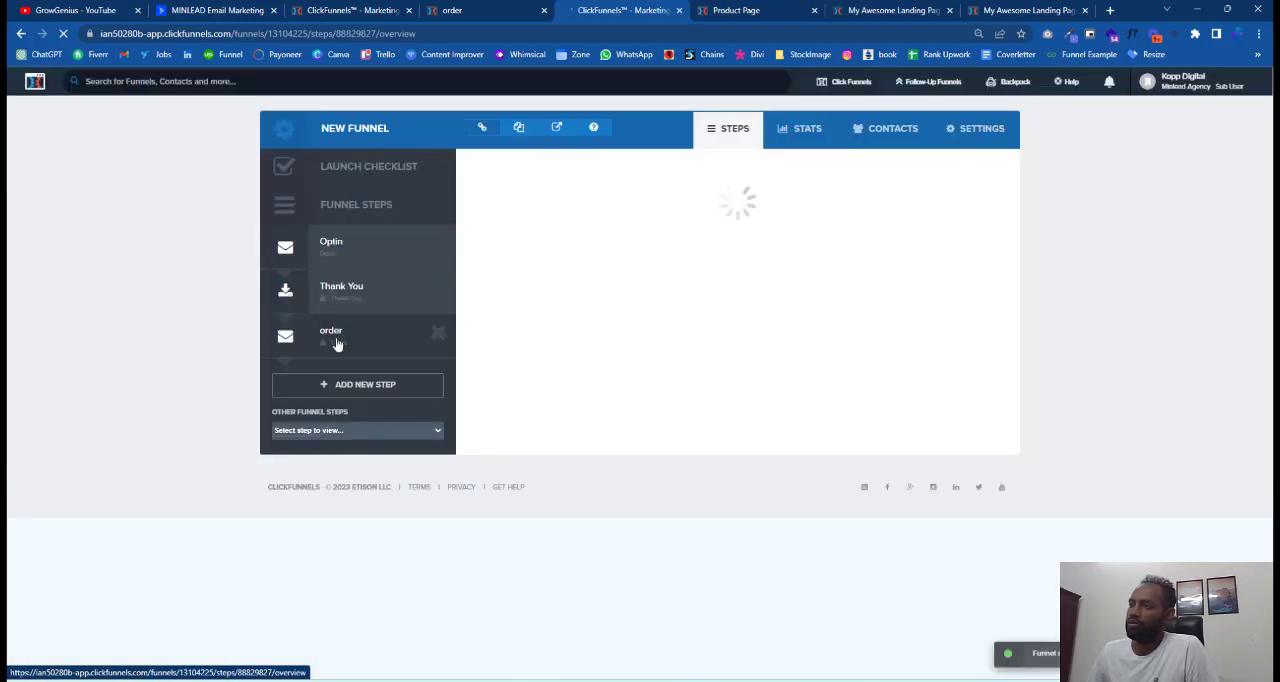
click(337, 344)
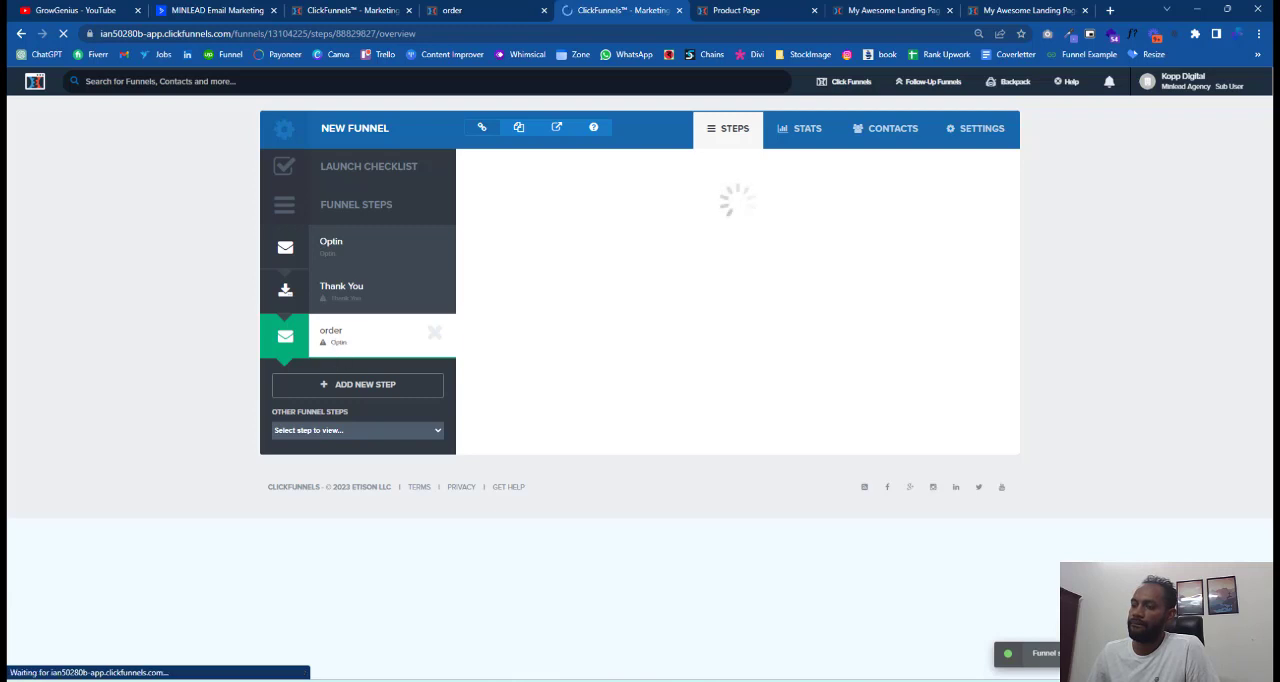
Browse the Order Form sales templates and apply the Clean Modern Order Page template to the order step.
click(541, 169)
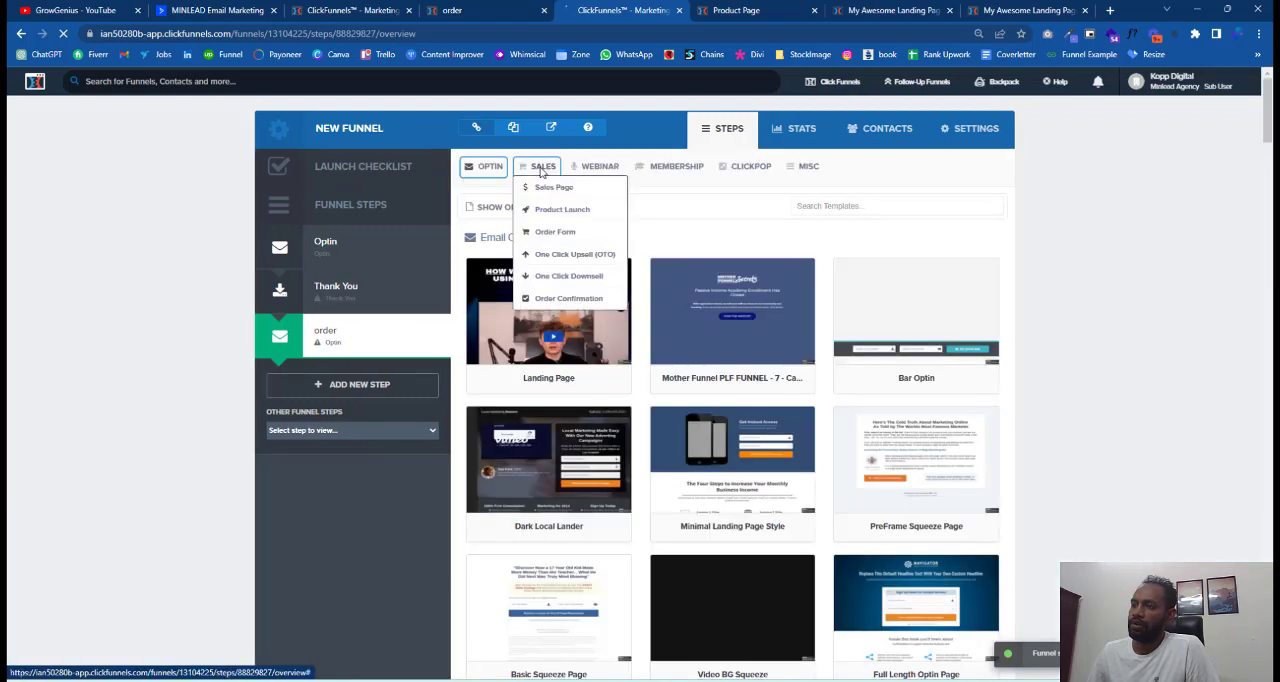
click(541, 234)
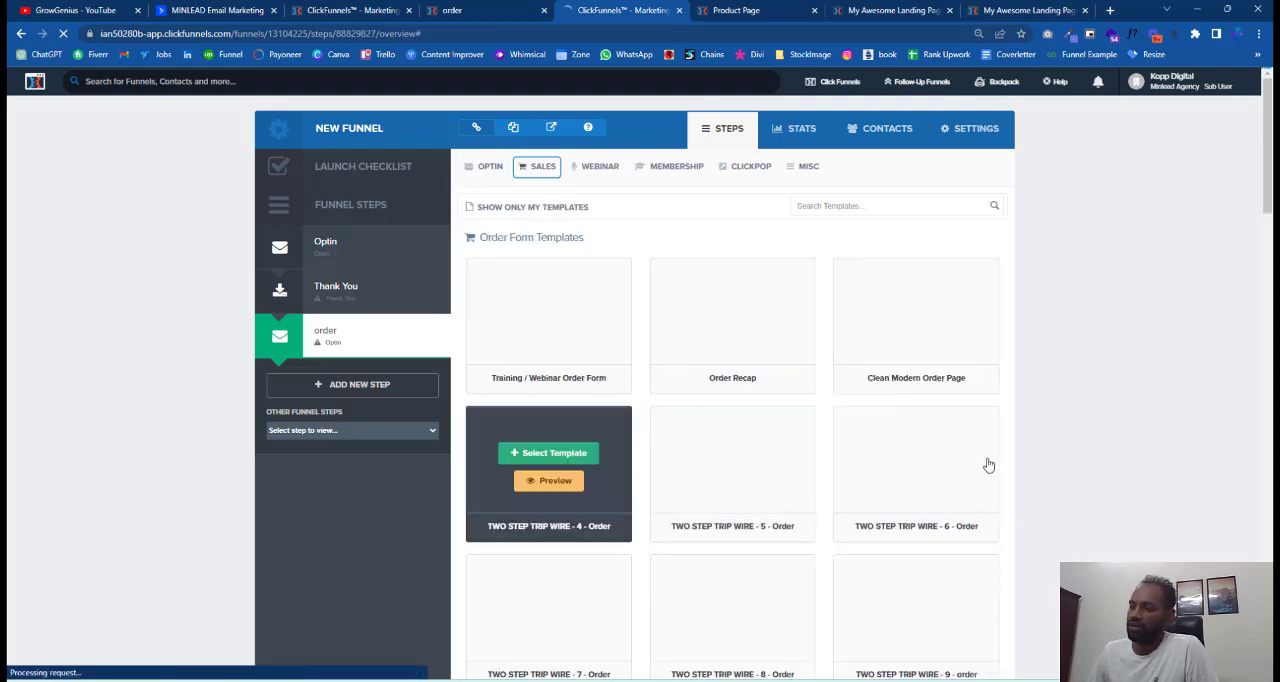
scroll(988, 465, down, 15)
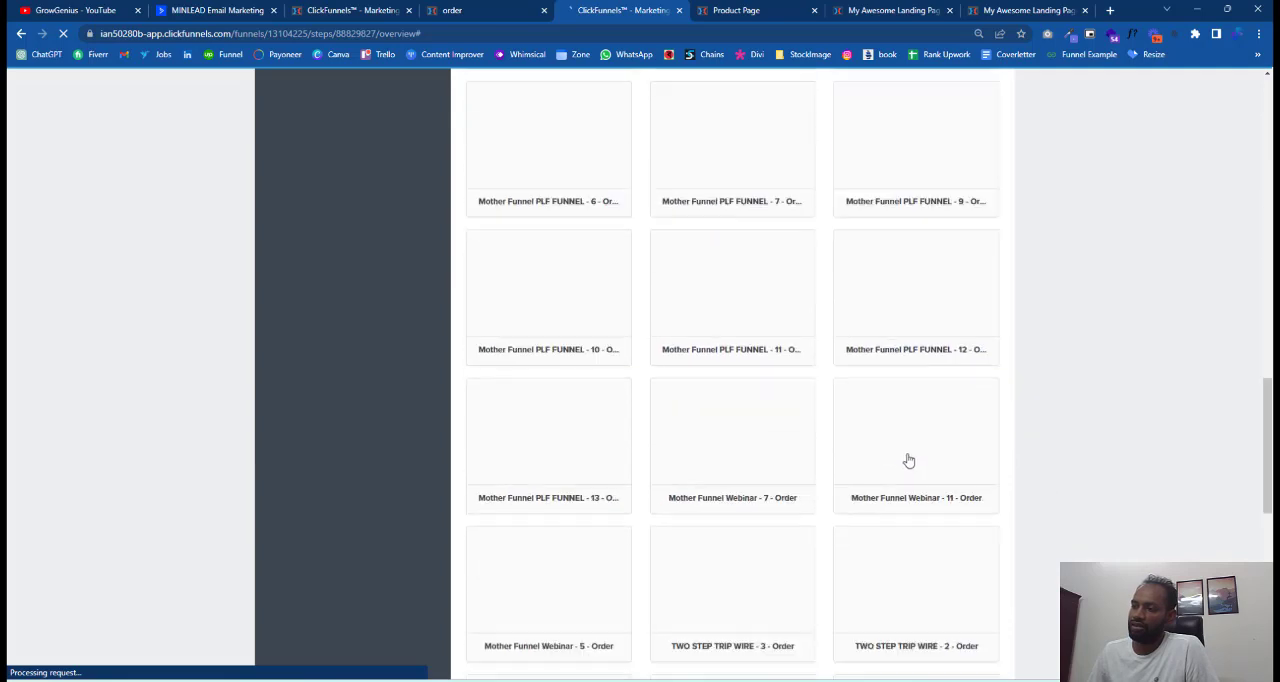
scroll(977, 577, down, 4)
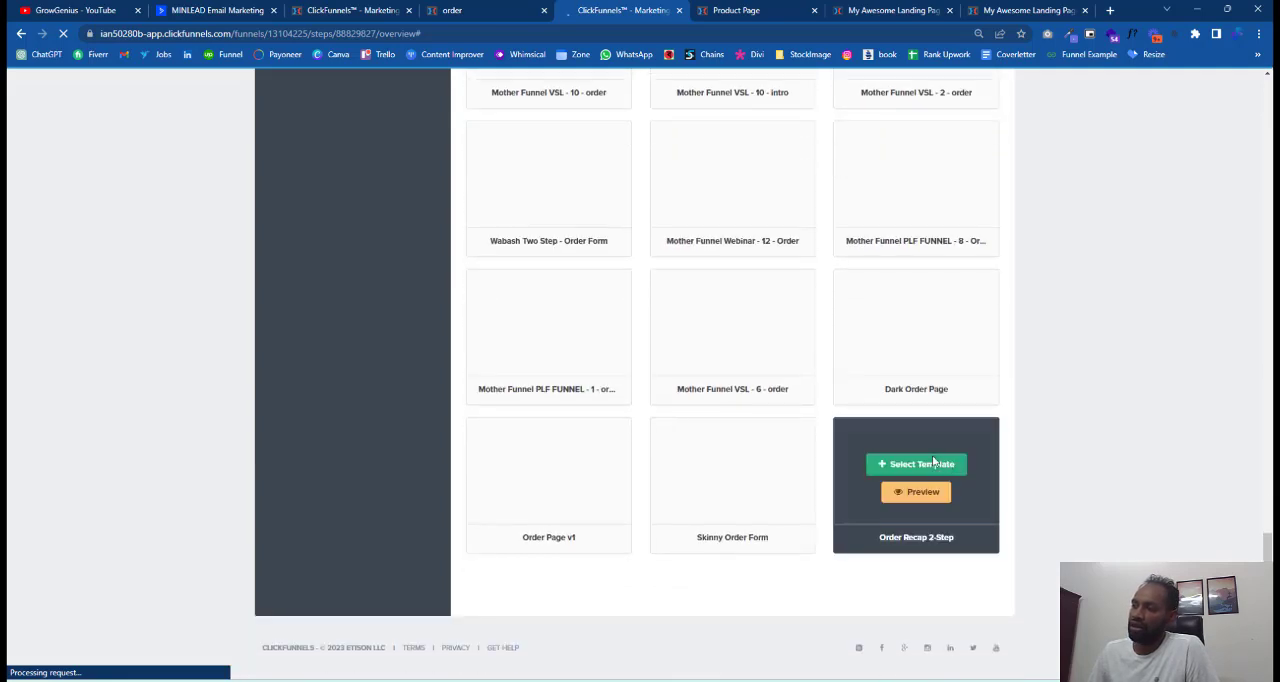
scroll(871, 537, up, 10)
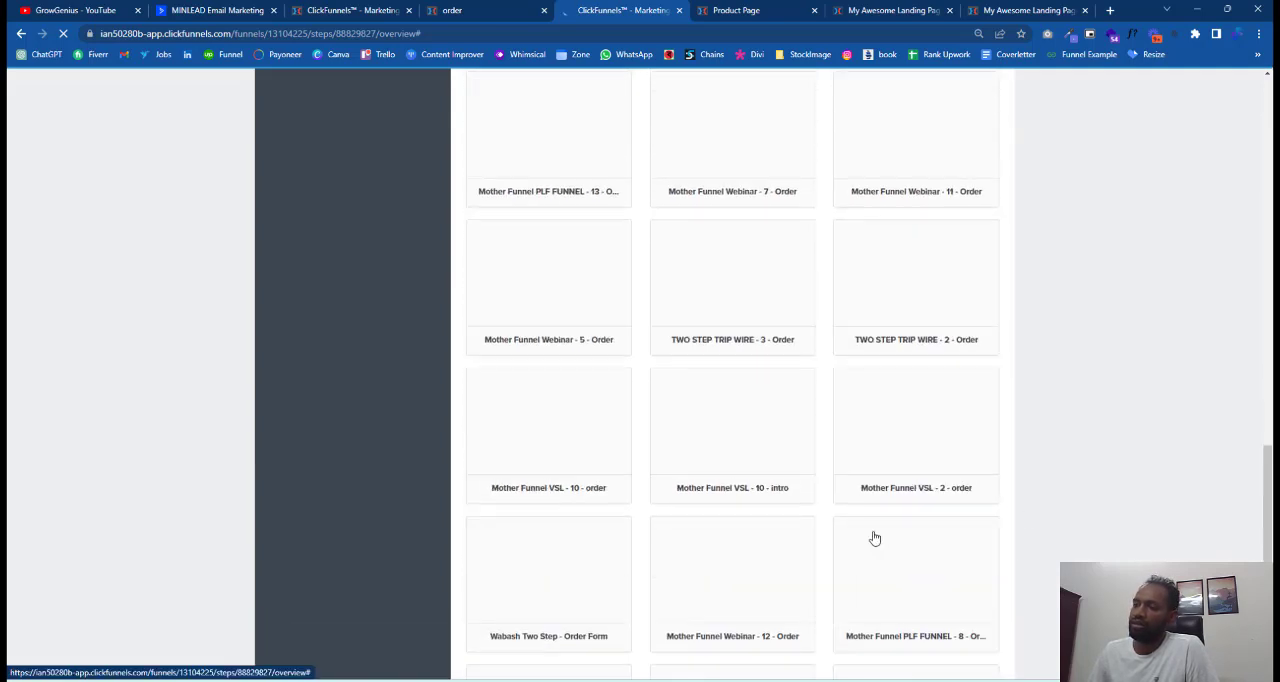
scroll(873, 537, up, 15)
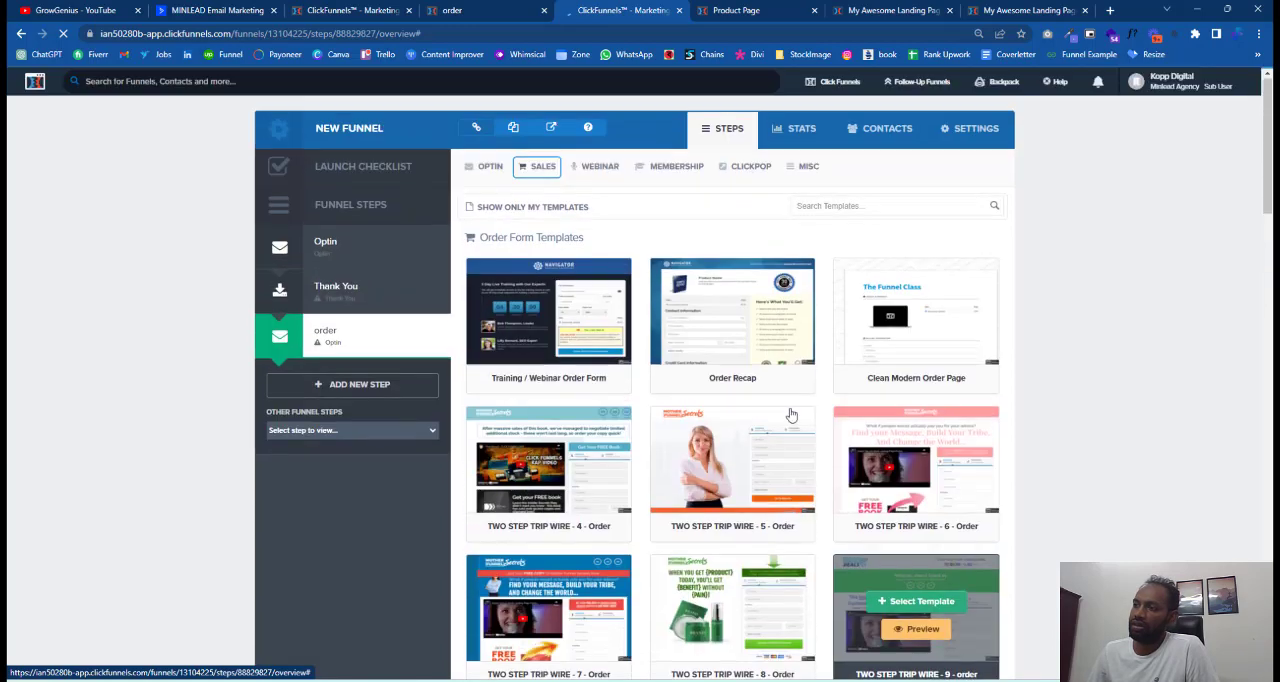
mouse_move(714, 371)
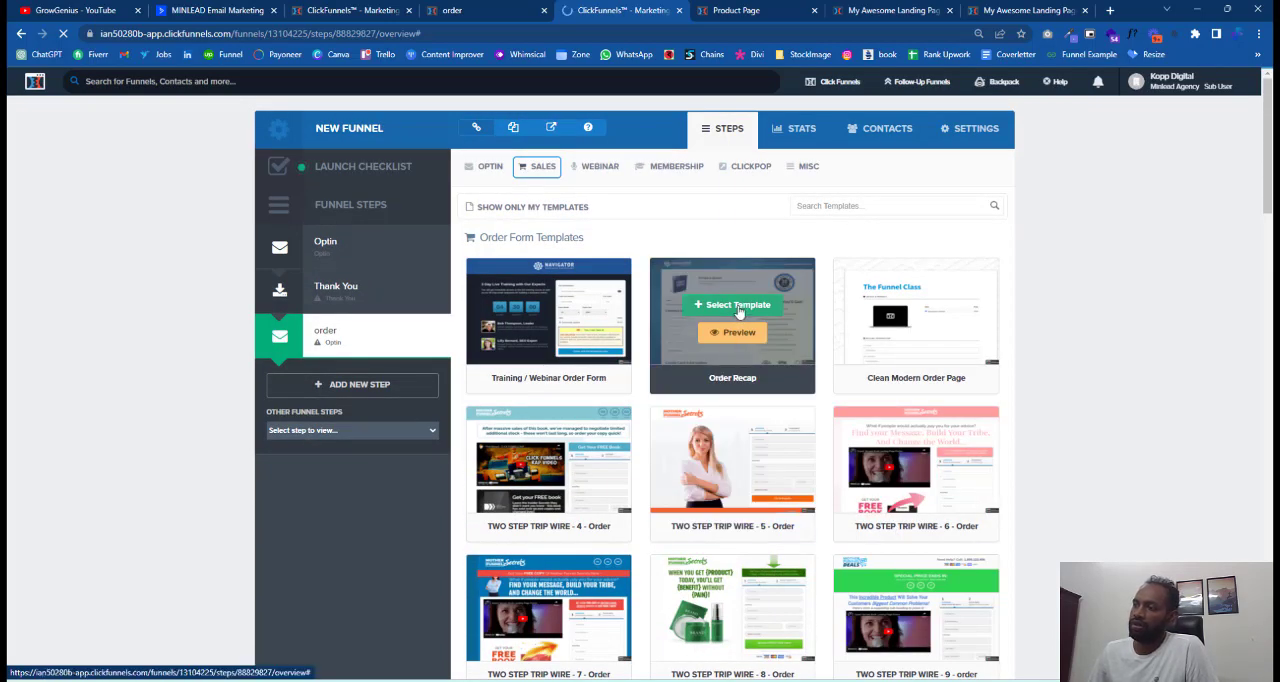
mouse_move(950, 332)
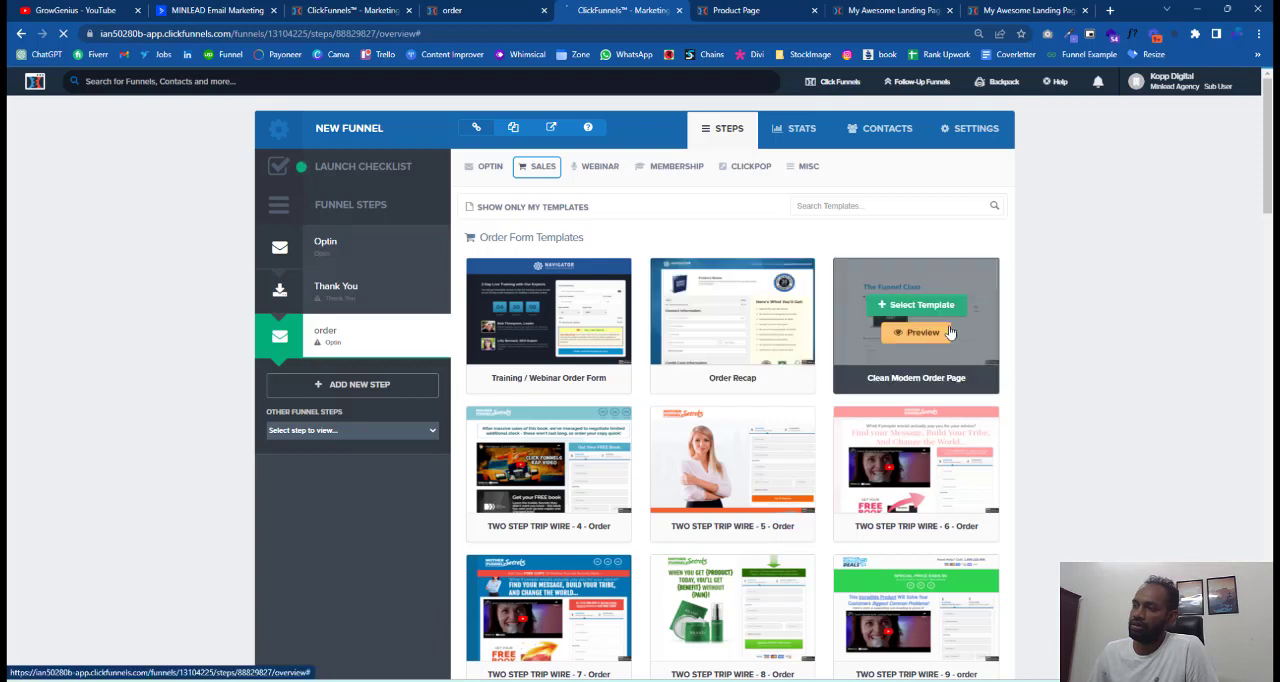
click(930, 304)
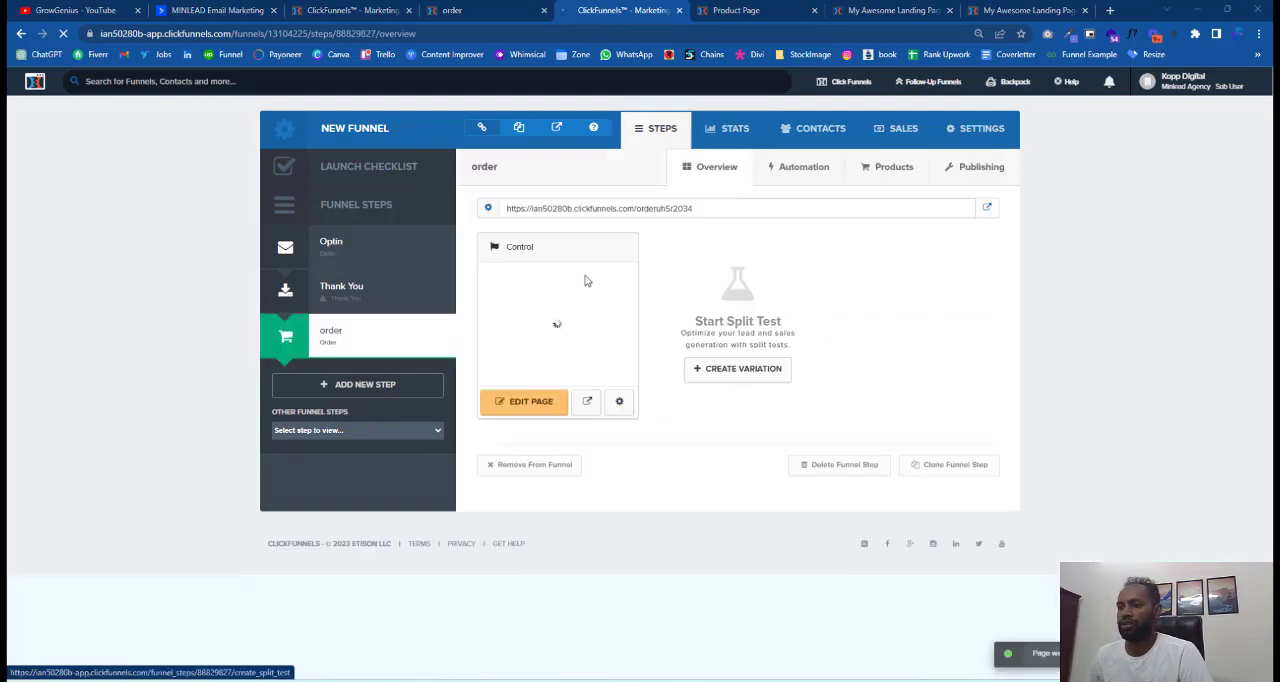
Preview the order page down to its Complete Order section, closing the old Product Page tab.
click(588, 402)
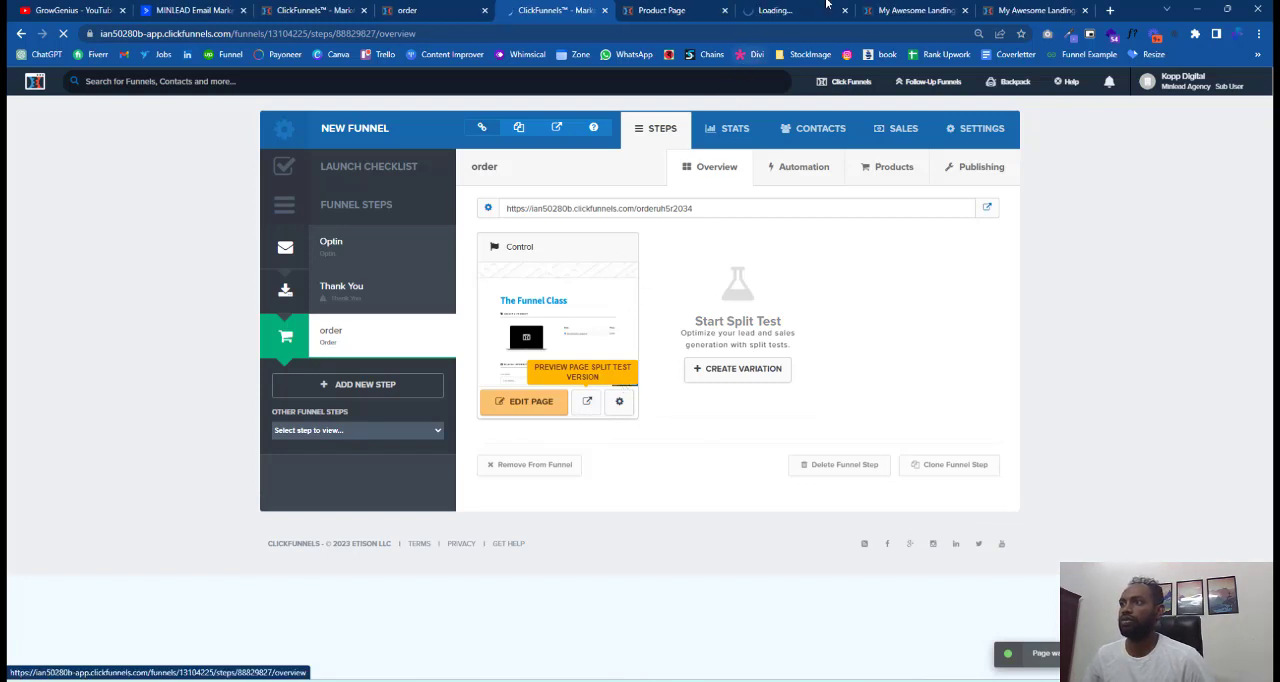
click(815, 10)
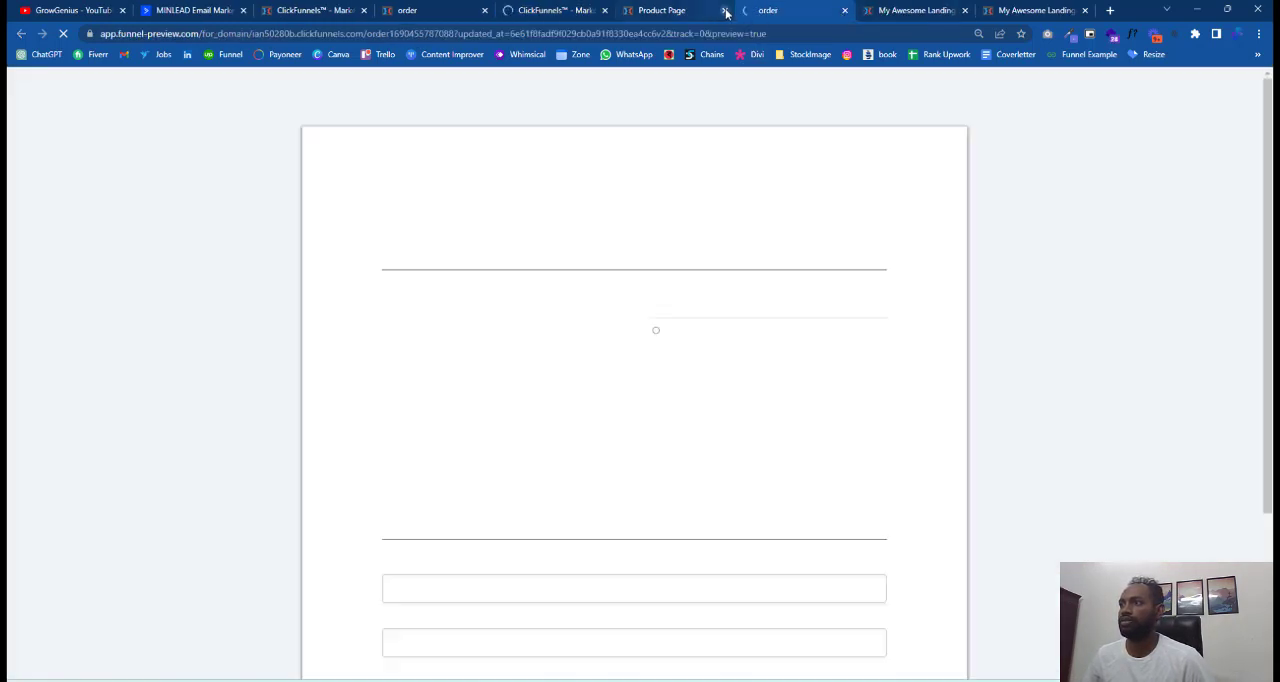
click(724, 10)
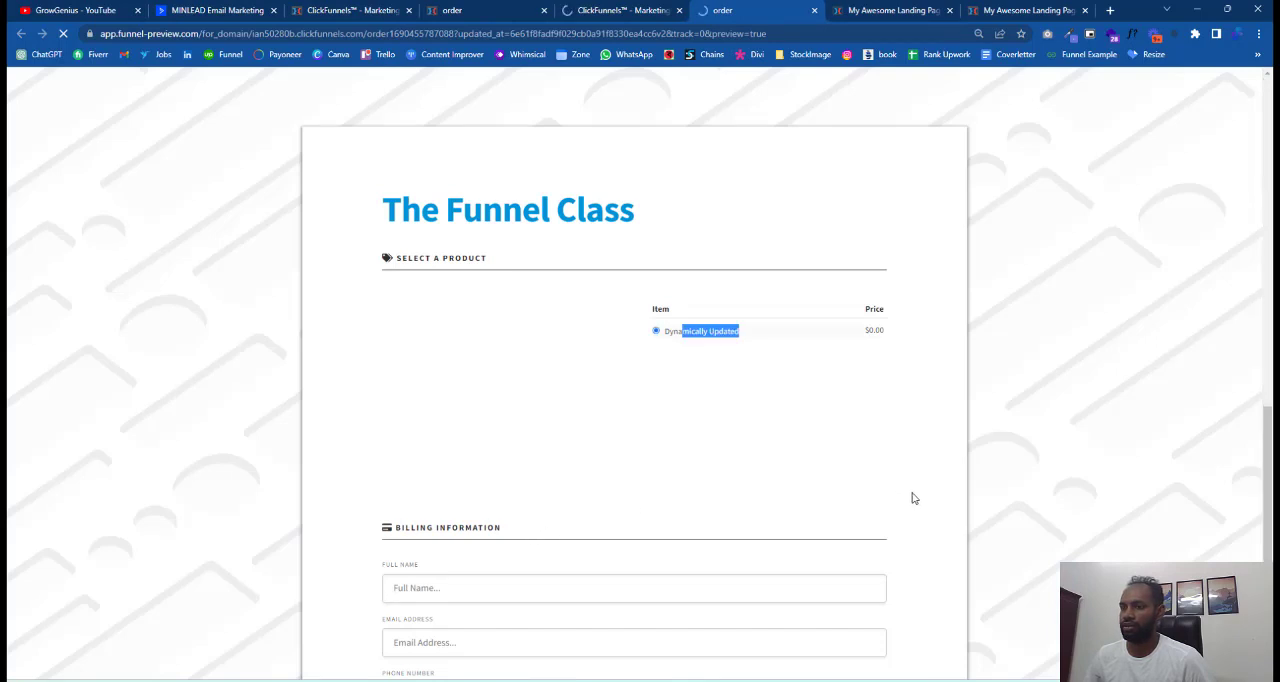
scroll(928, 567, down, 8)
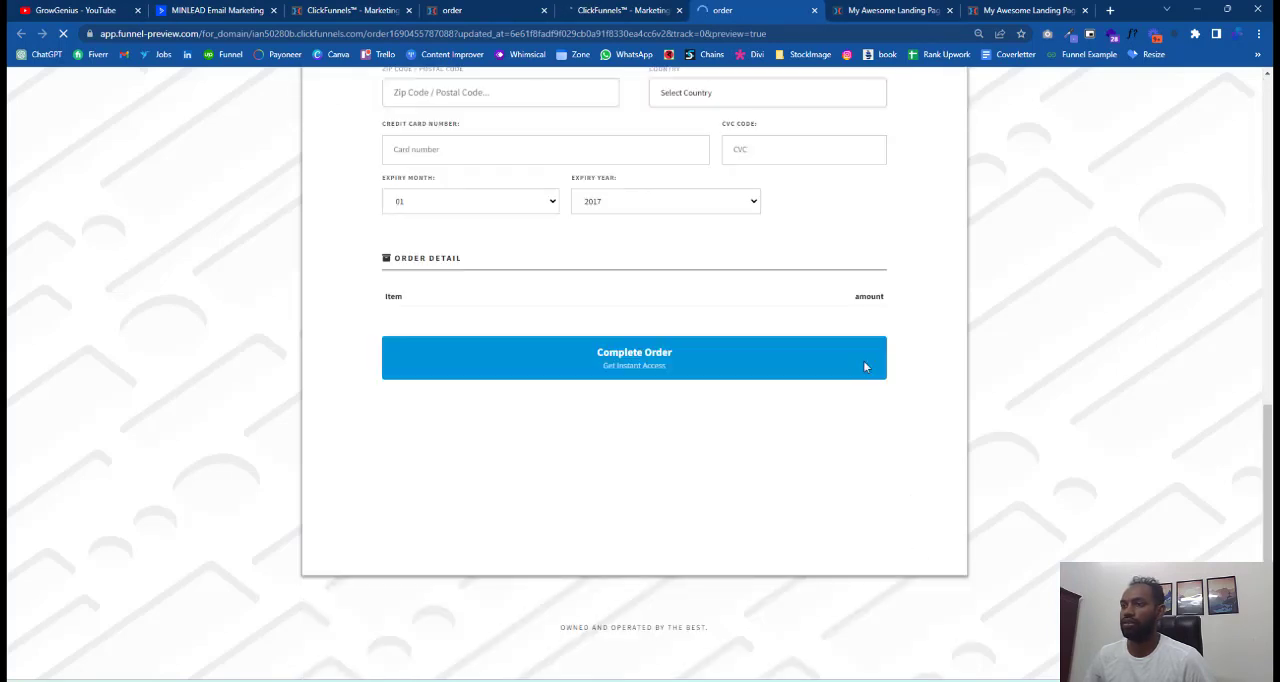
Close a leftover landing page tab and return to the order step's overview.
click(893, 10)
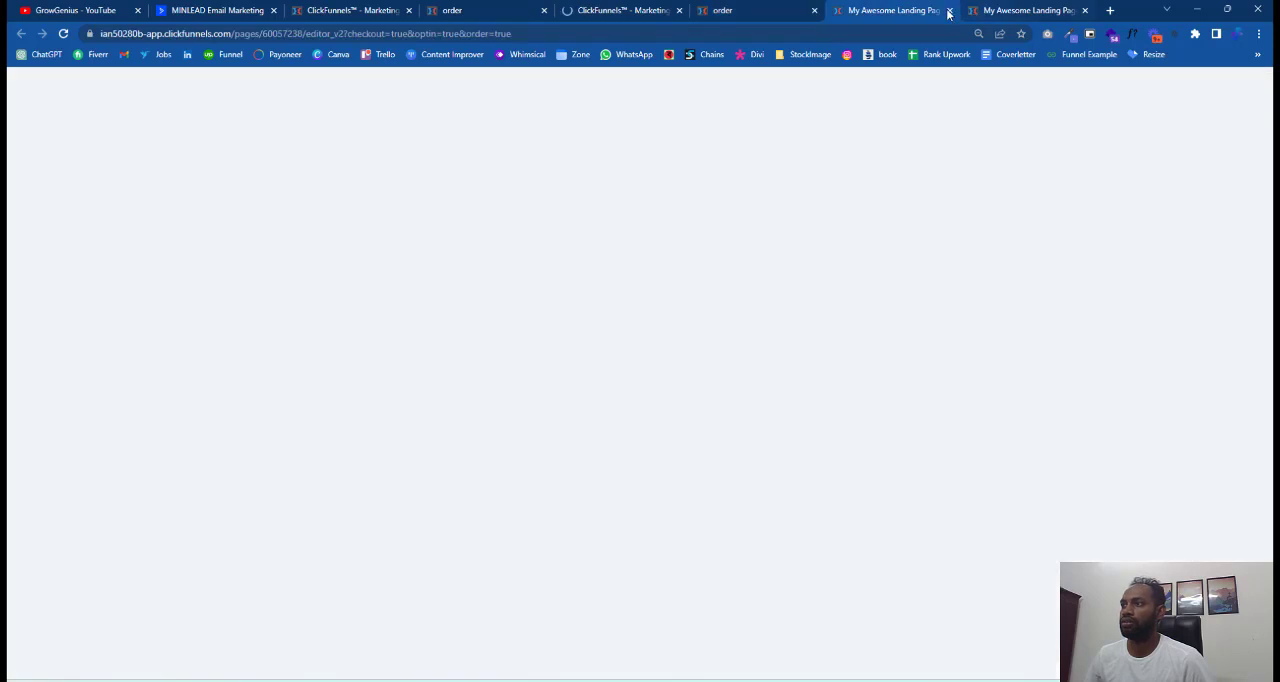
key(ctrl+Tab)
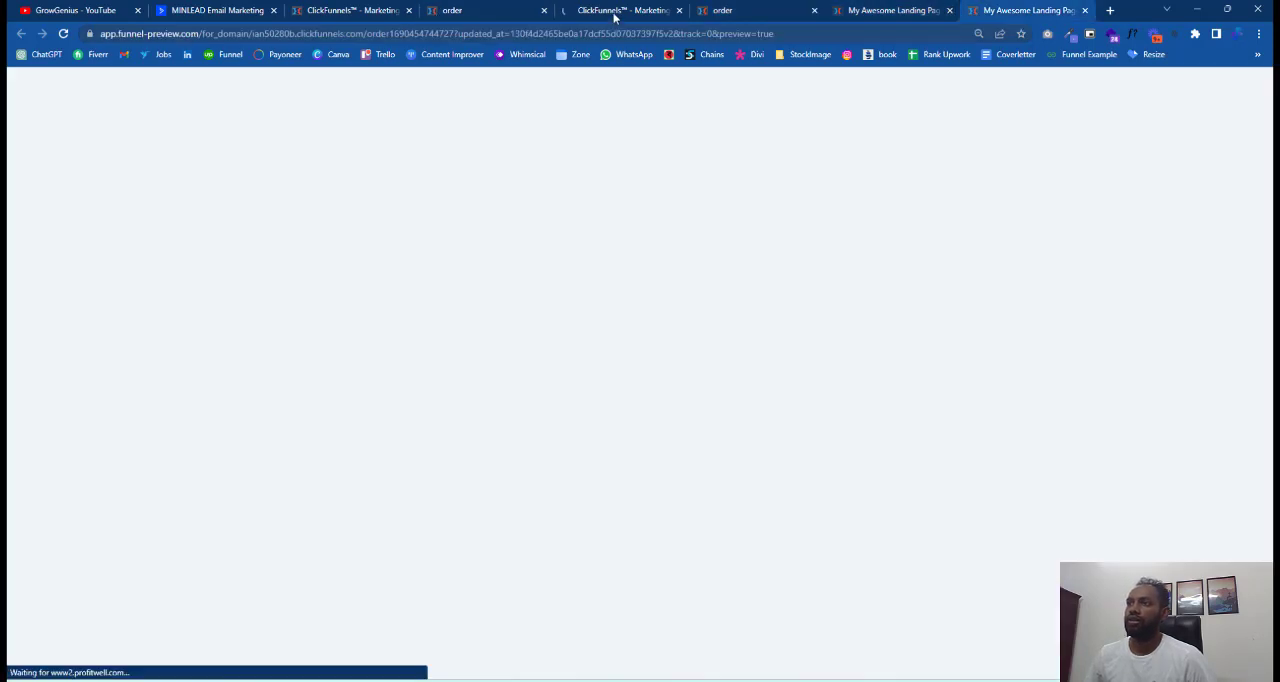
key(ctrl+w)
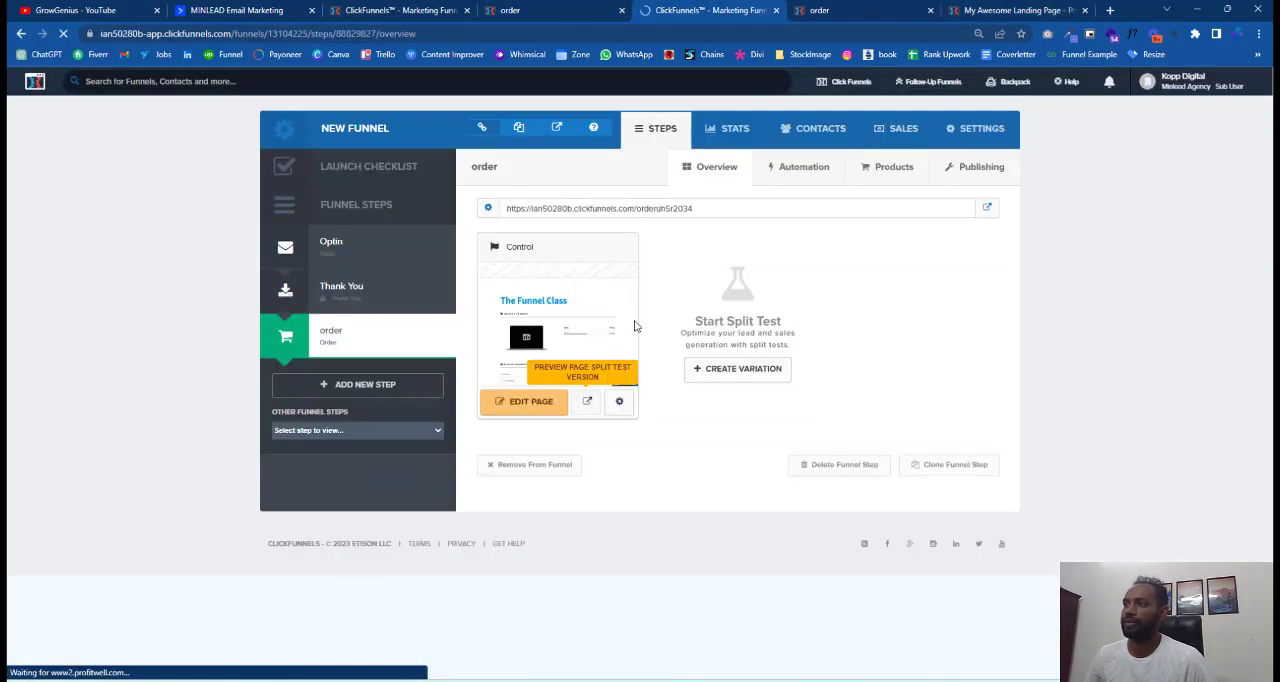
Open the order step's page in the page editor.
click(527, 405)
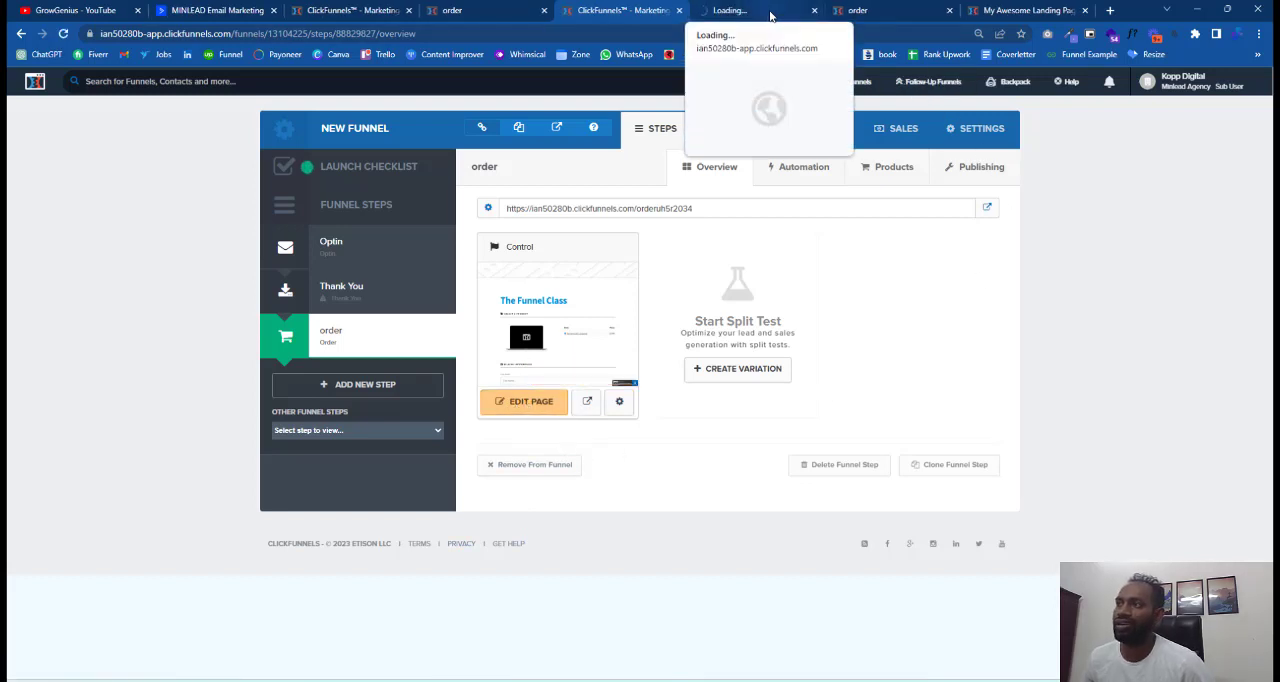
click(769, 13)
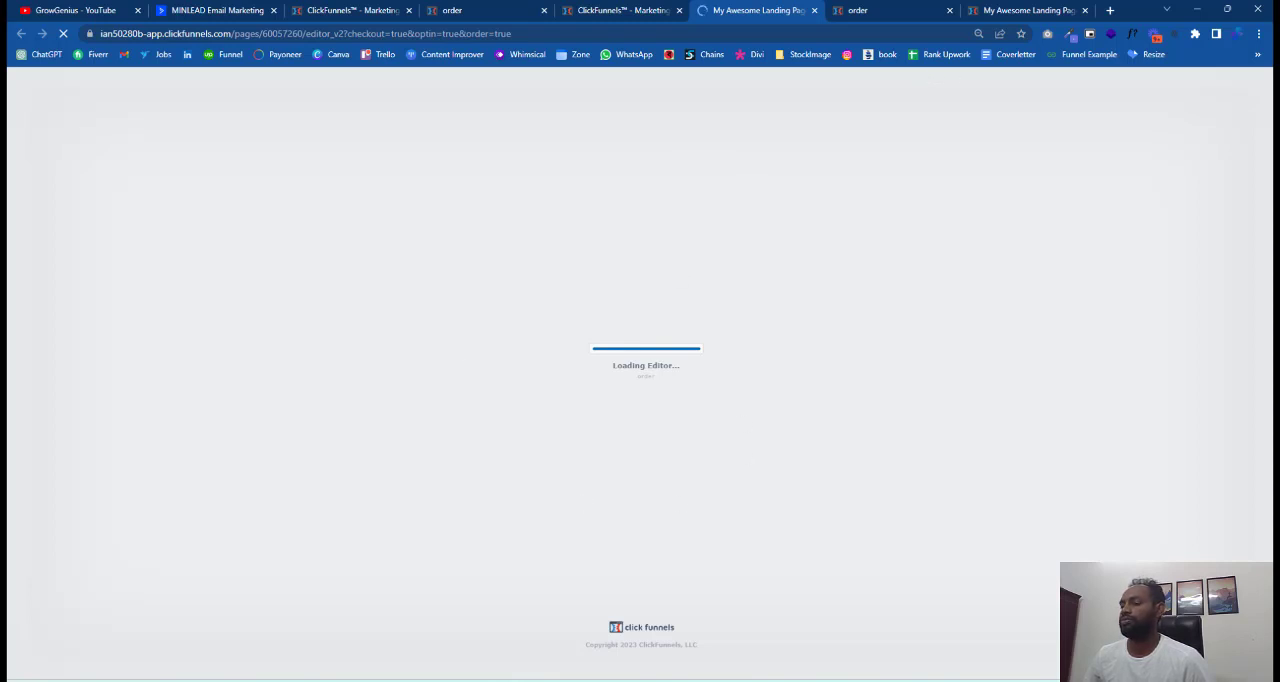
scroll(653, 525, down, 5)
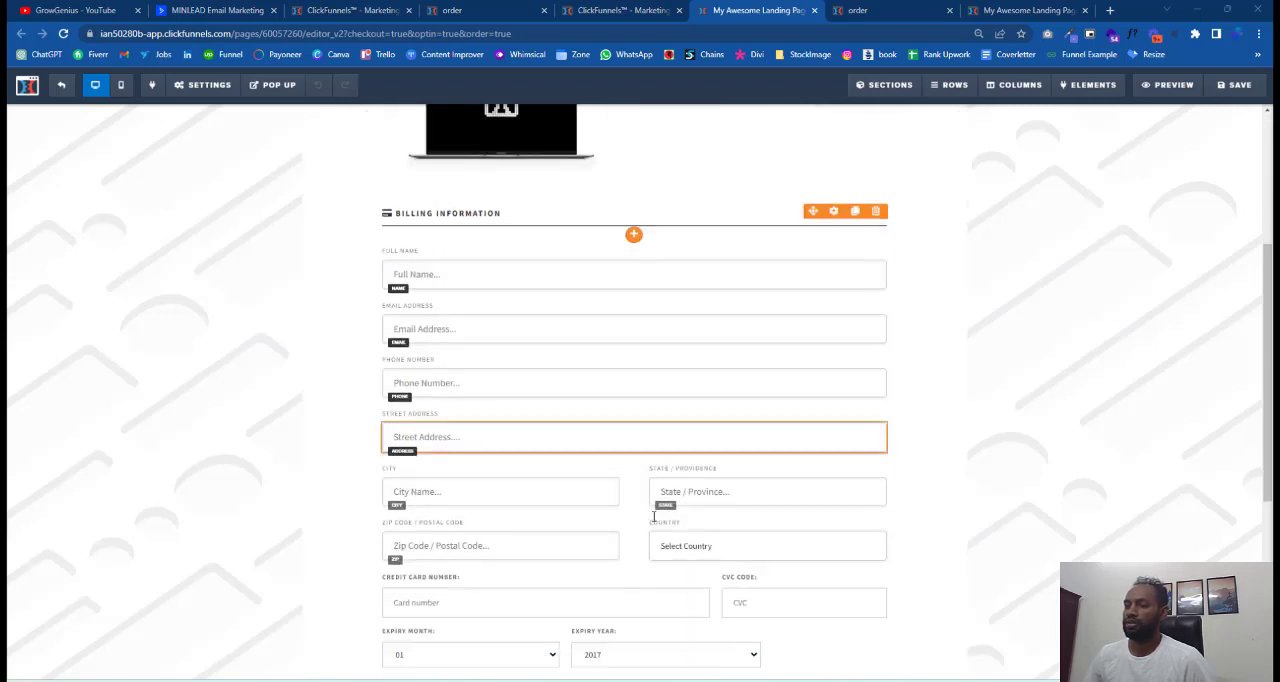
scroll(653, 525, down, 1)
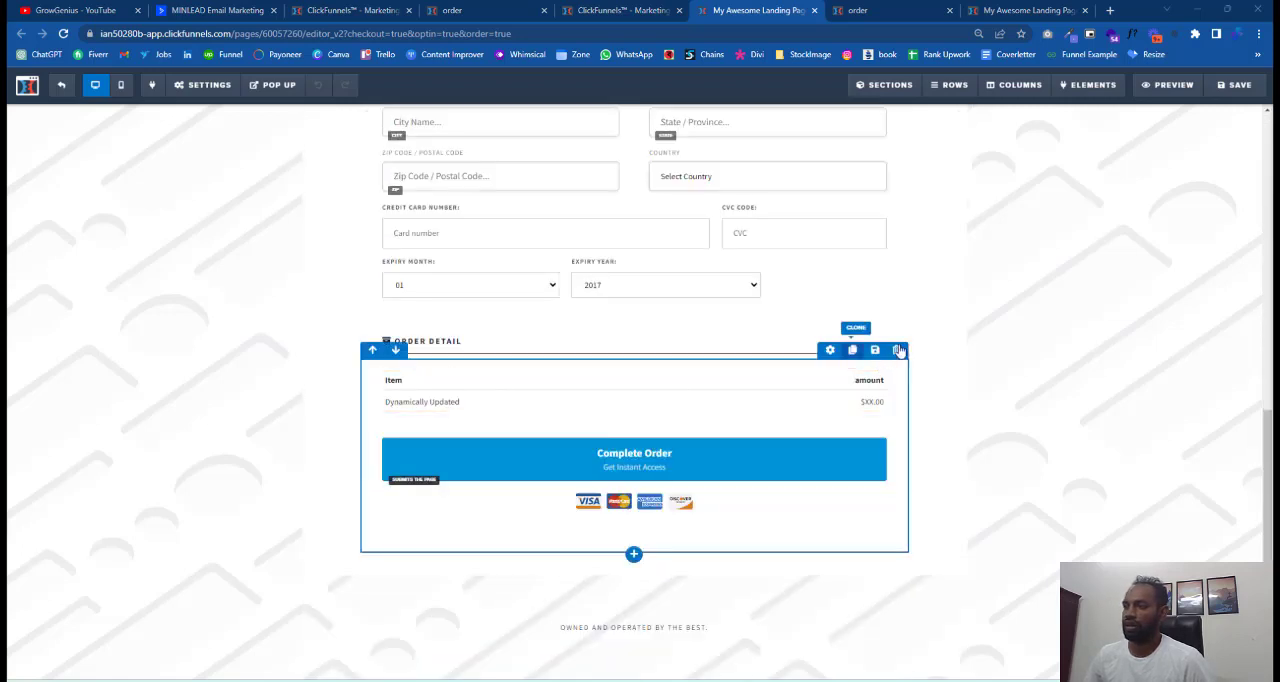
Add an Order Bump element directly below the Order Detail heading and save the page.
mouse_move(1108, 92)
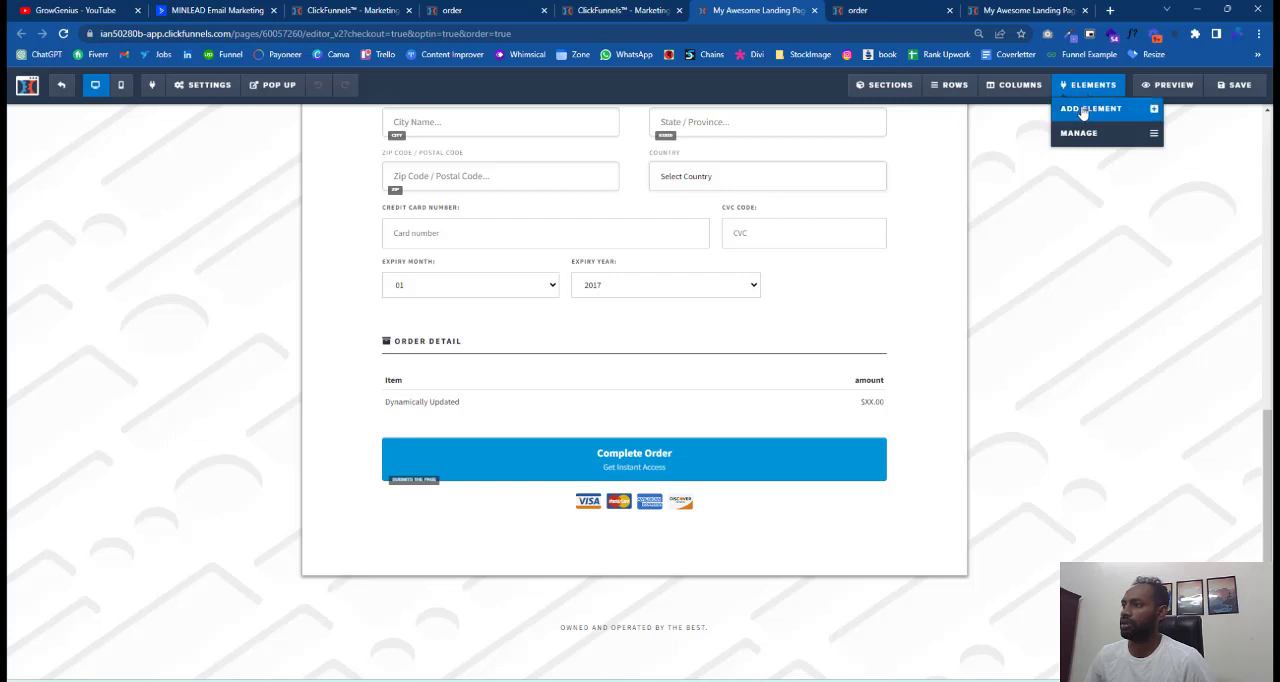
click(1083, 112)
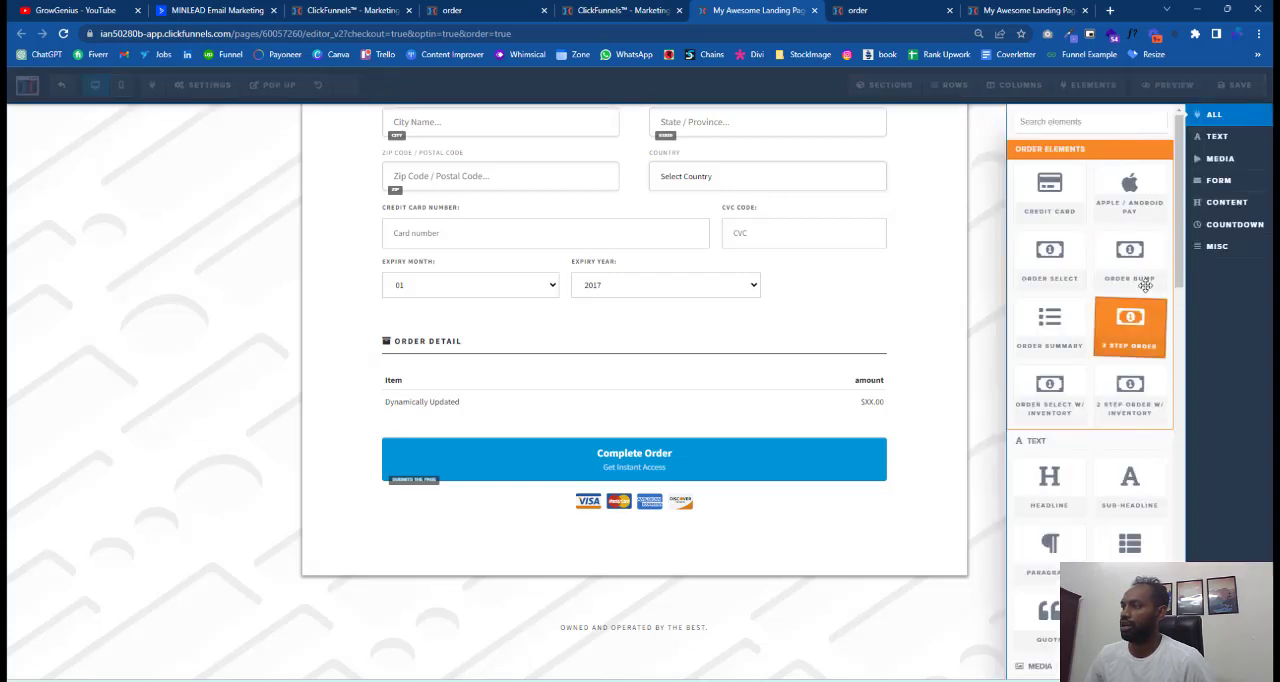
drag(1145, 285, 548, 342)
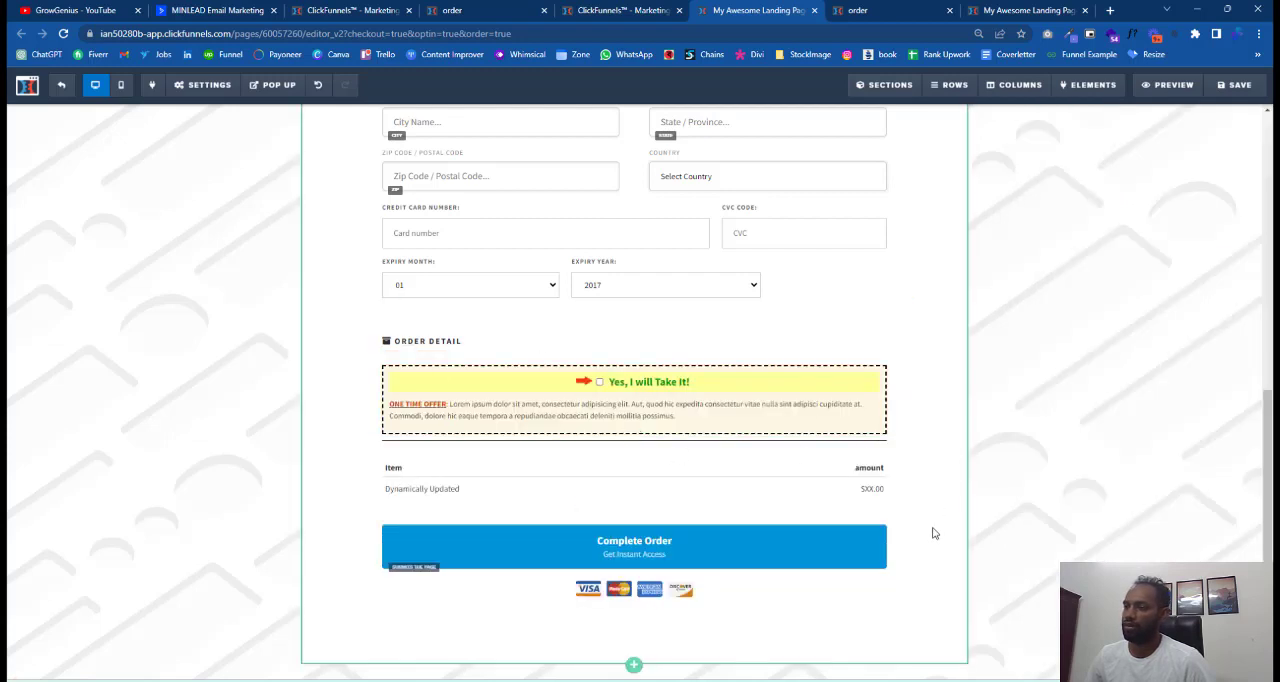
click(1233, 88)
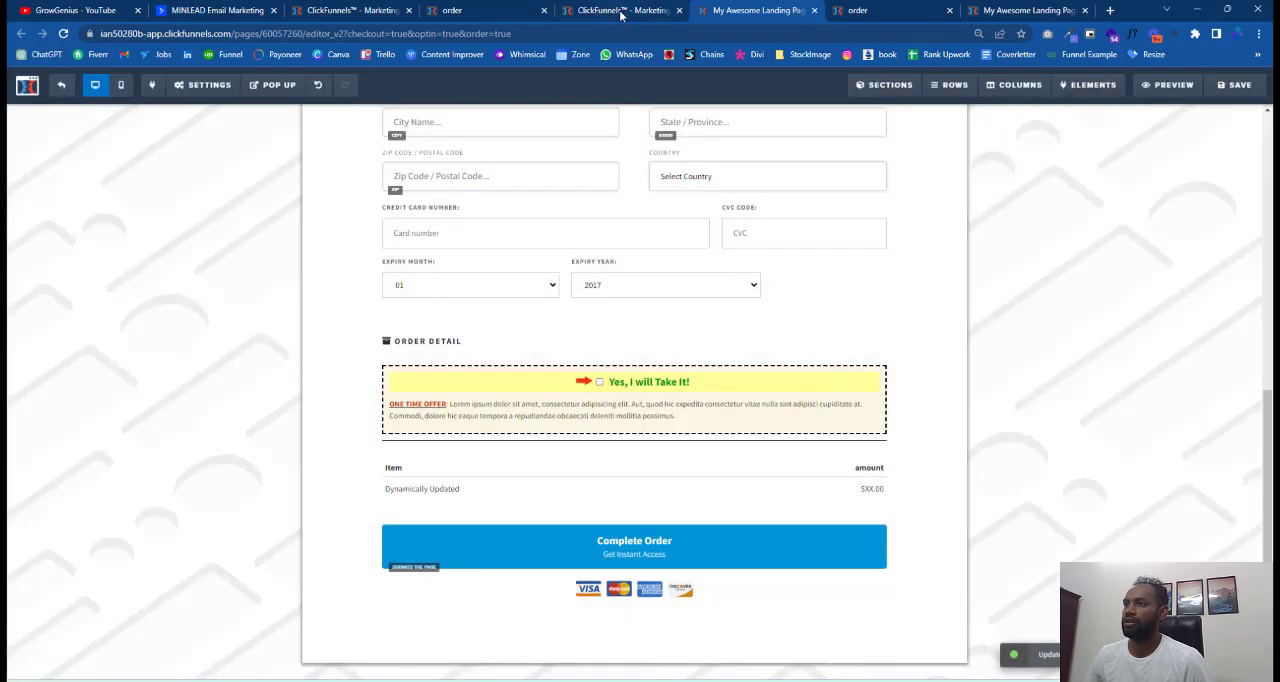
Return to the funnel's order step and start adding a new product to it.
click(622, 10)
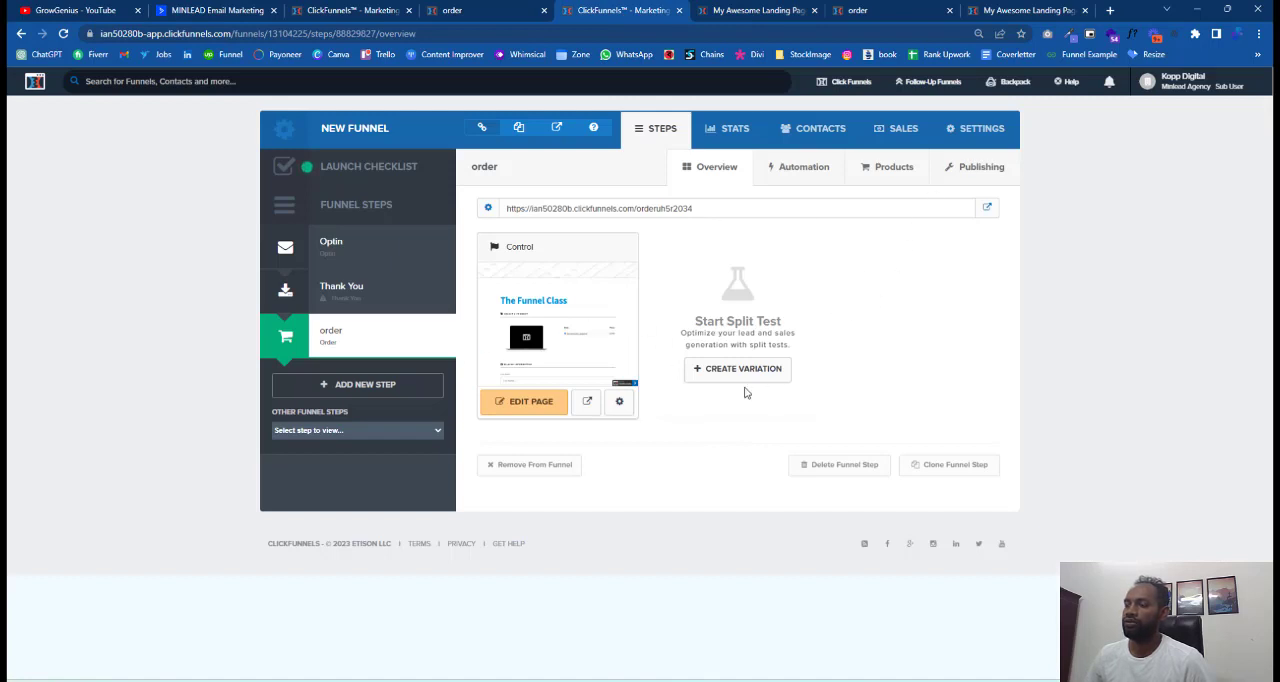
click(893, 168)
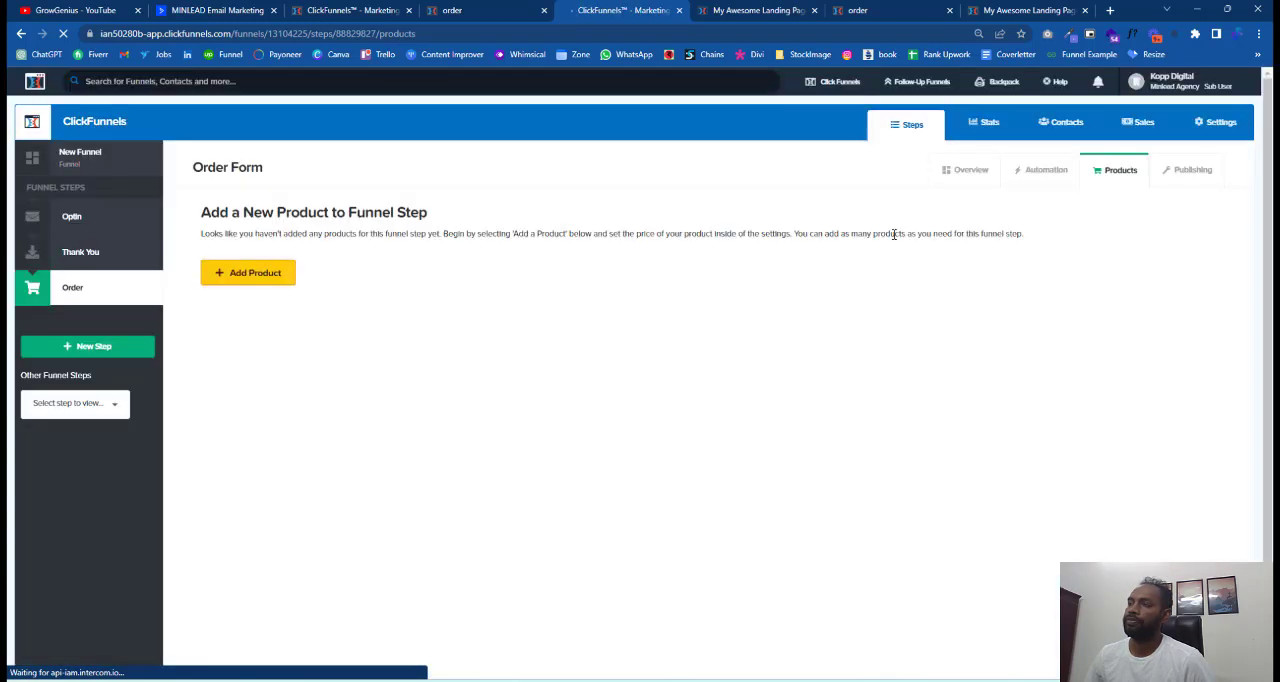
click(254, 286)
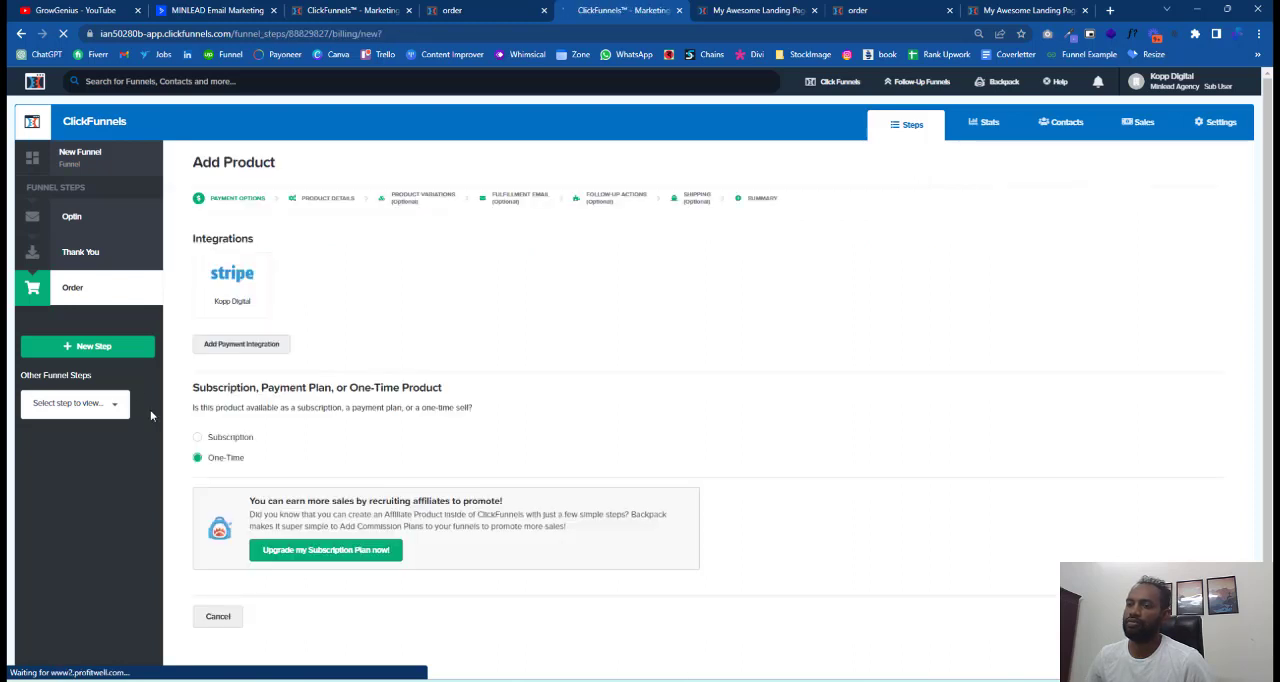
Choose the Stripe integration, set the product's payment type to One-Time, and continue to the product details.
click(236, 290)
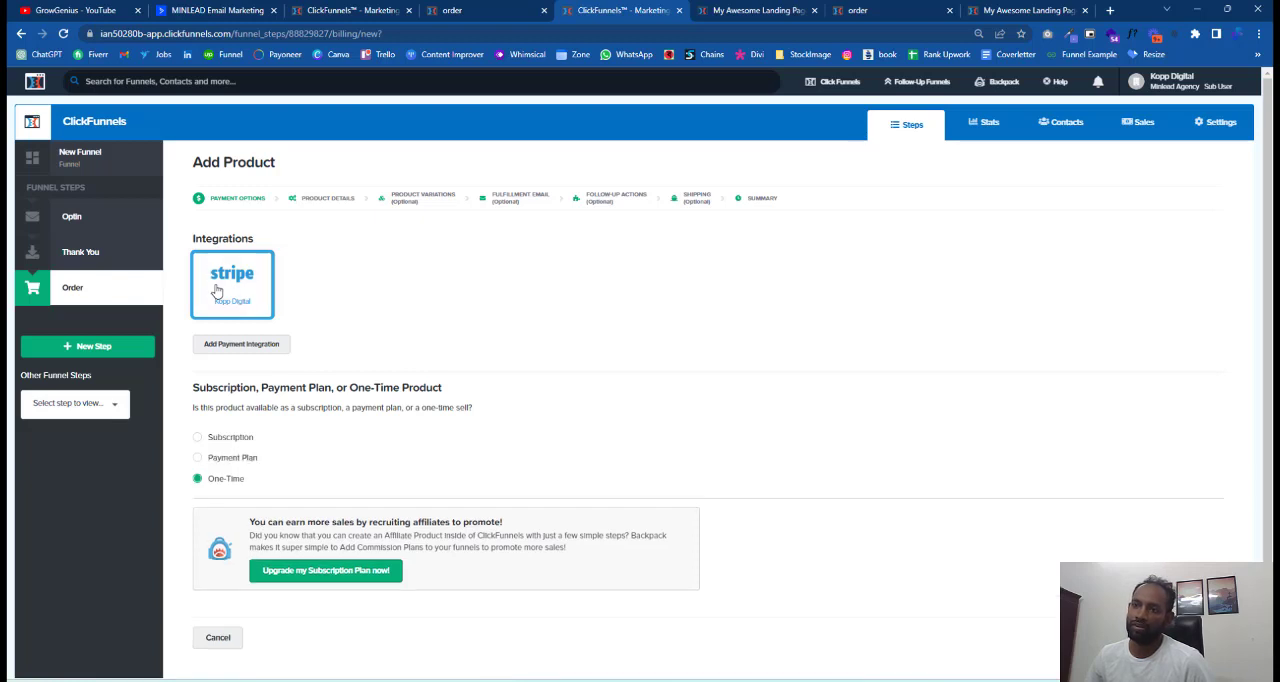
click(198, 459)
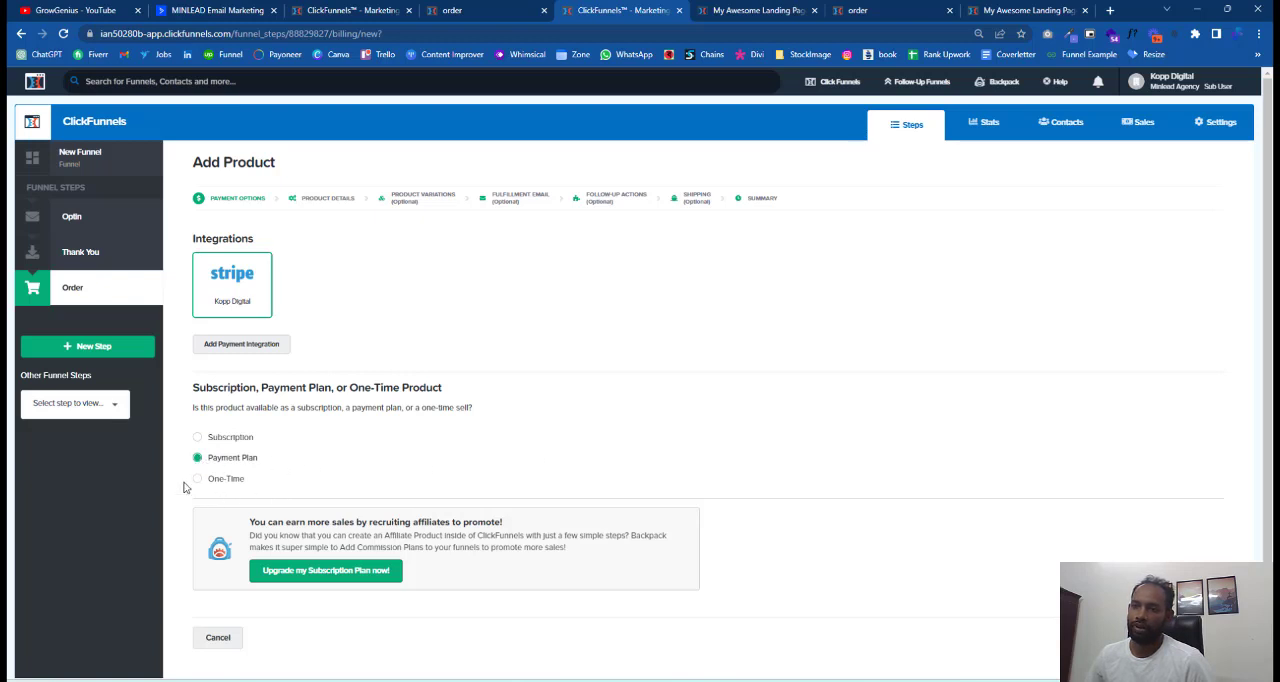
click(199, 480)
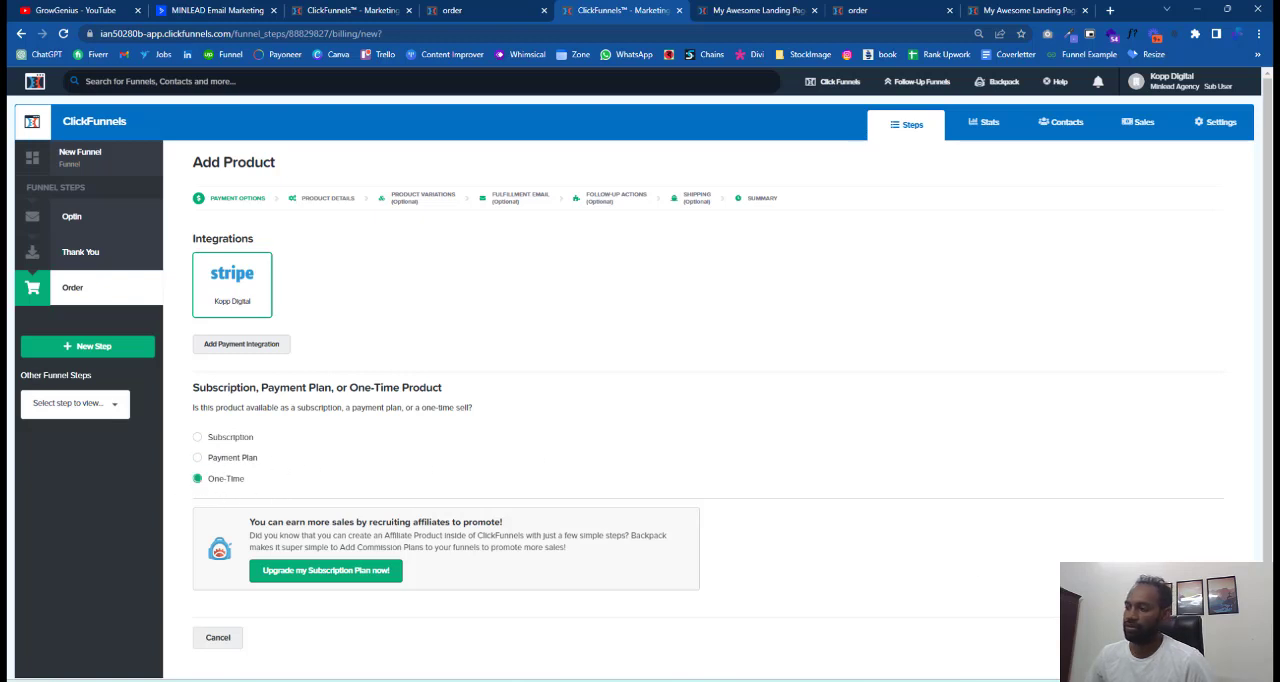
click(1190, 638)
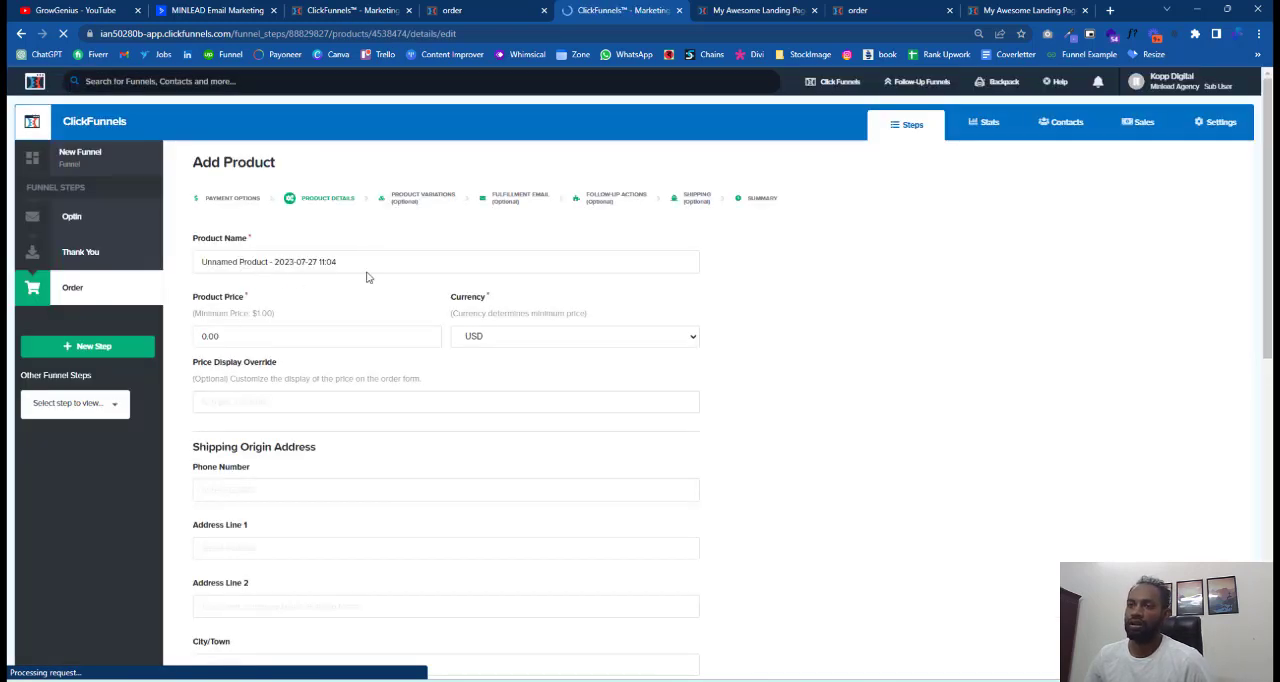
Name the product "Classic" and set its price to 99 USD.
text(C)
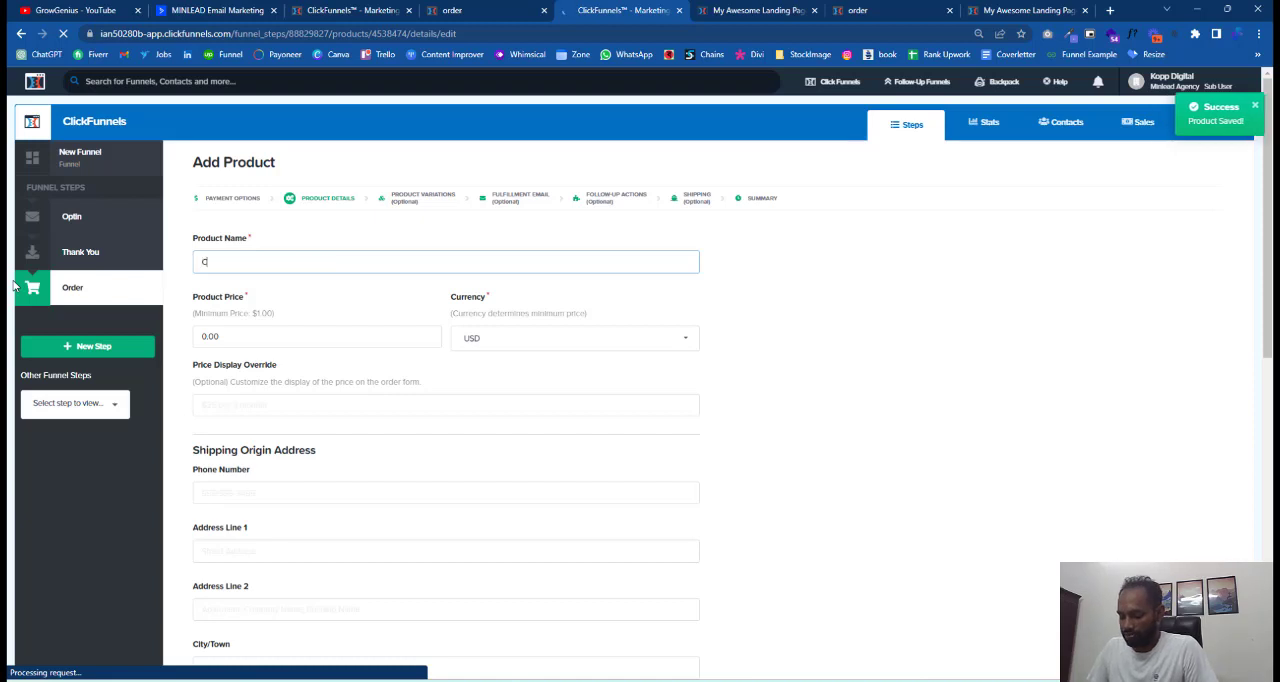
text(lassic)
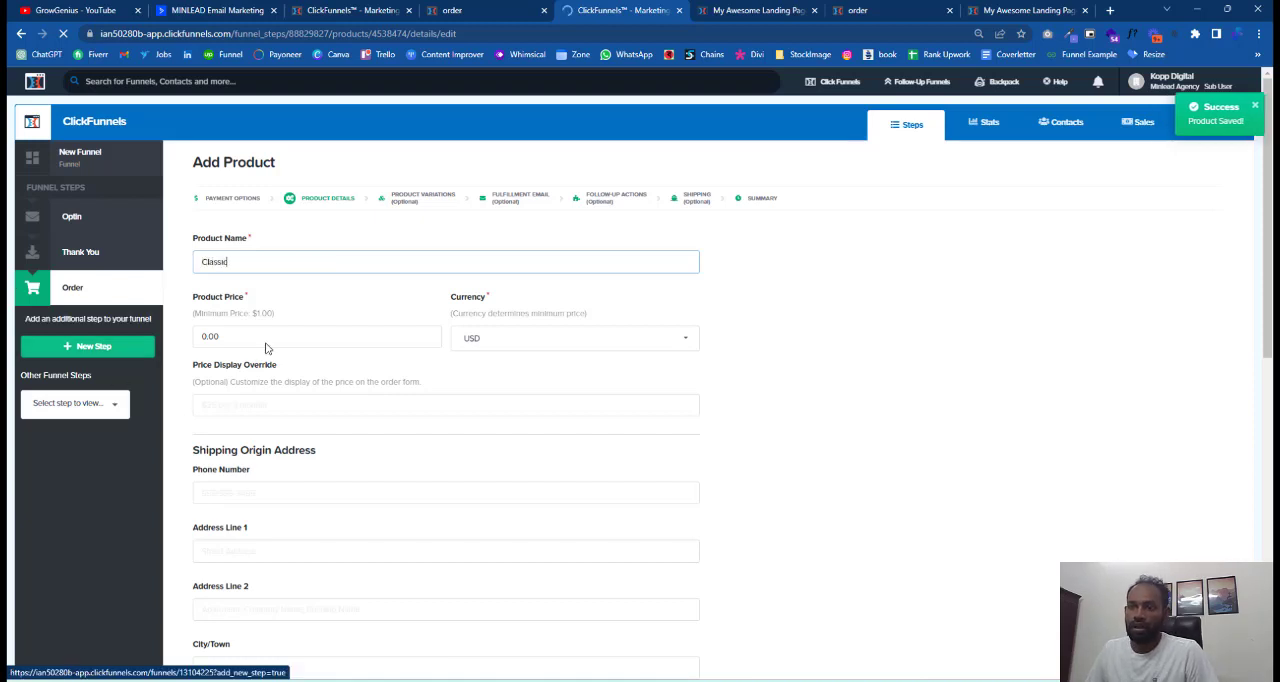
key(Tab)
text(99)
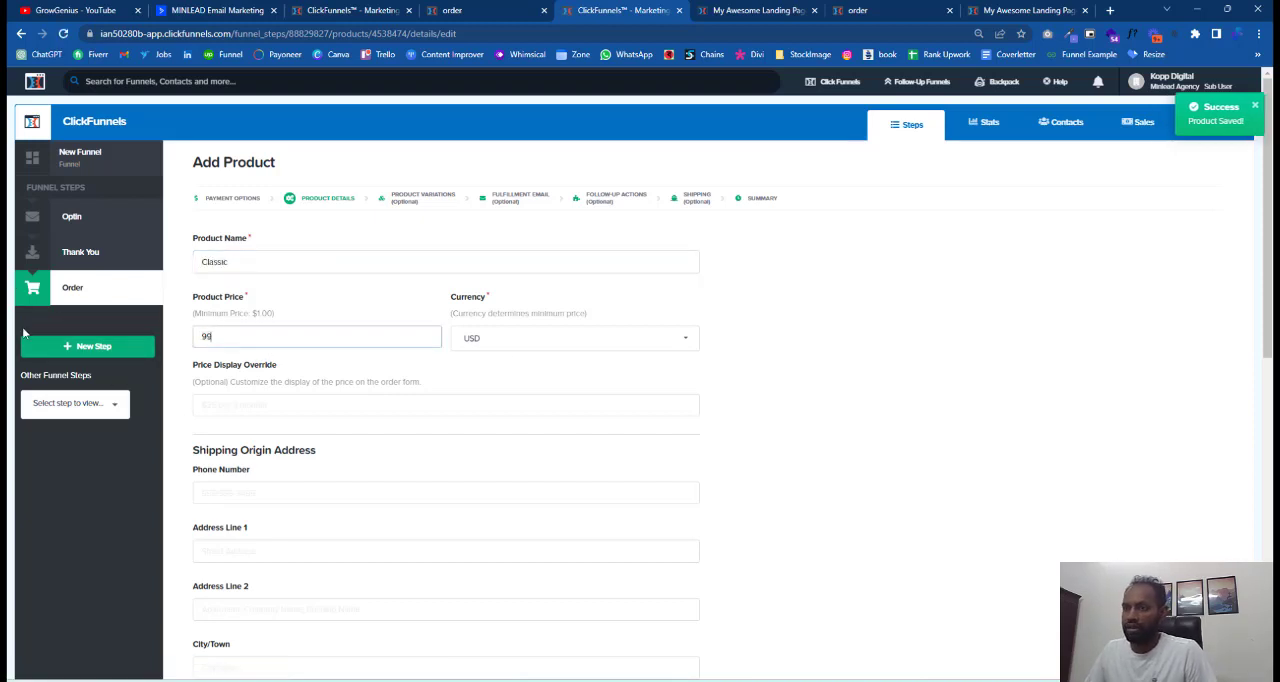
Review the remaining product details through the bump and inventory options, then save and continue to the product variations.
scroll(580, 376, down, 2)
scroll(254, 289, down, 3)
scroll(254, 218, up, 3)
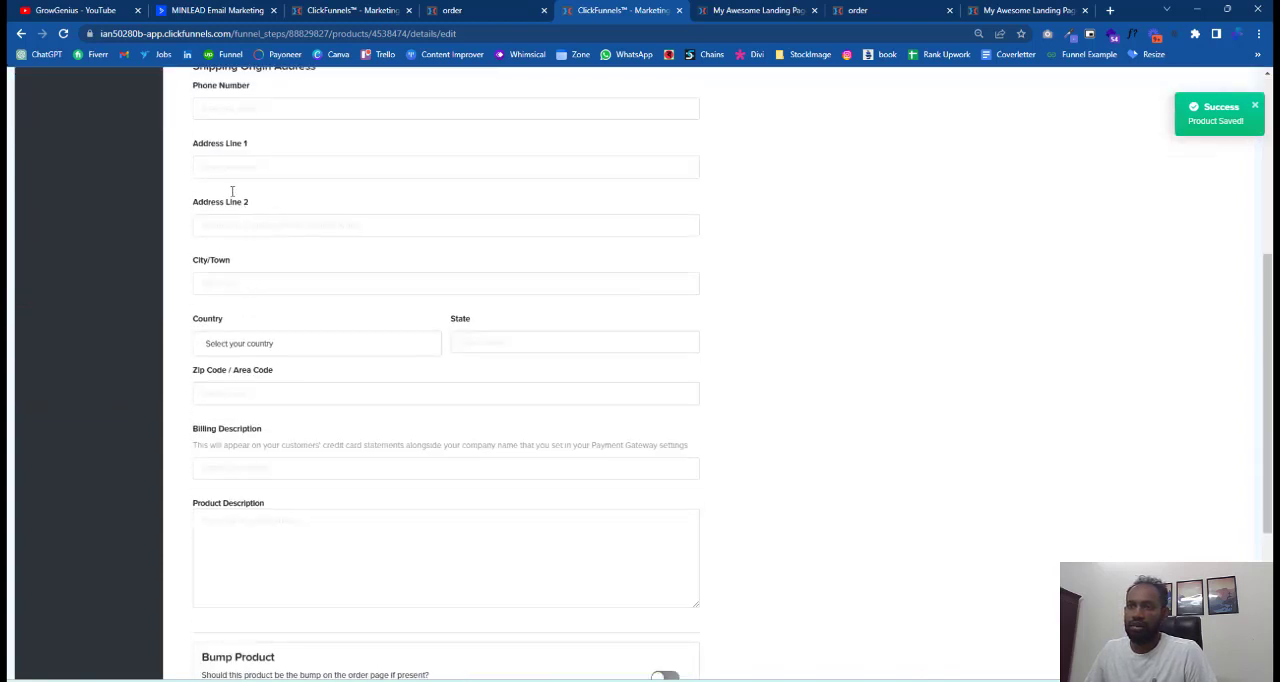
scroll(389, 320, down, 1)
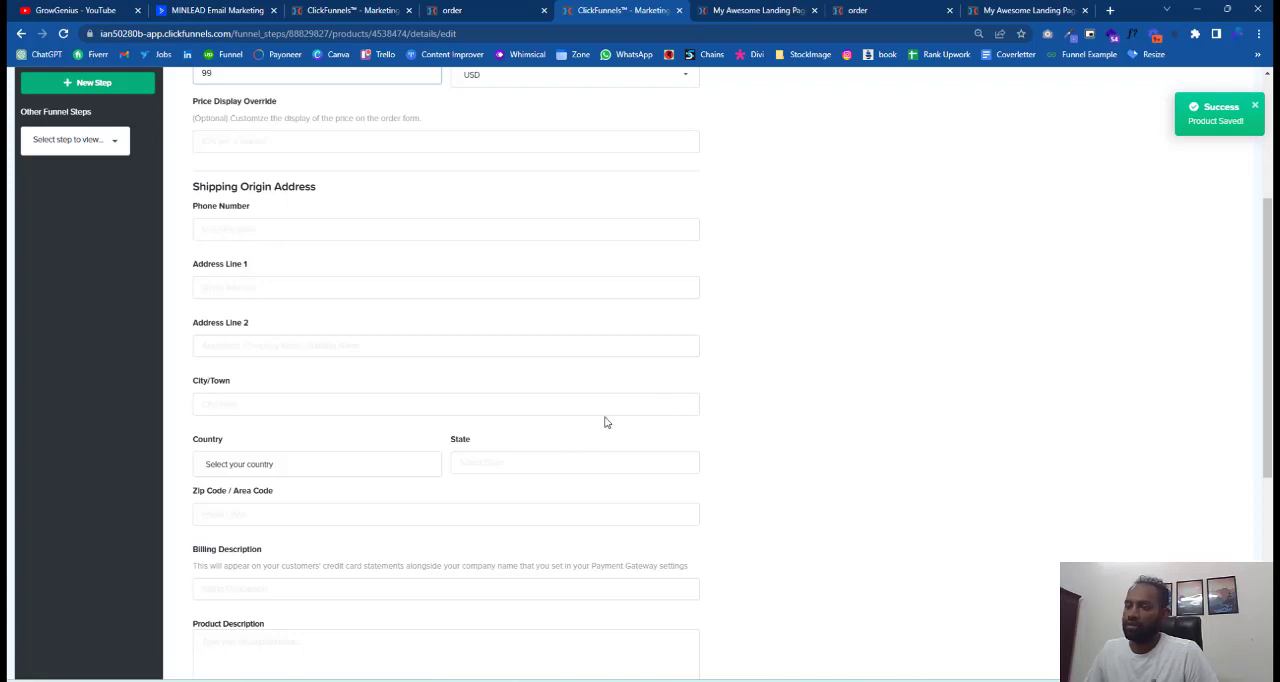
scroll(608, 418, down, 3)
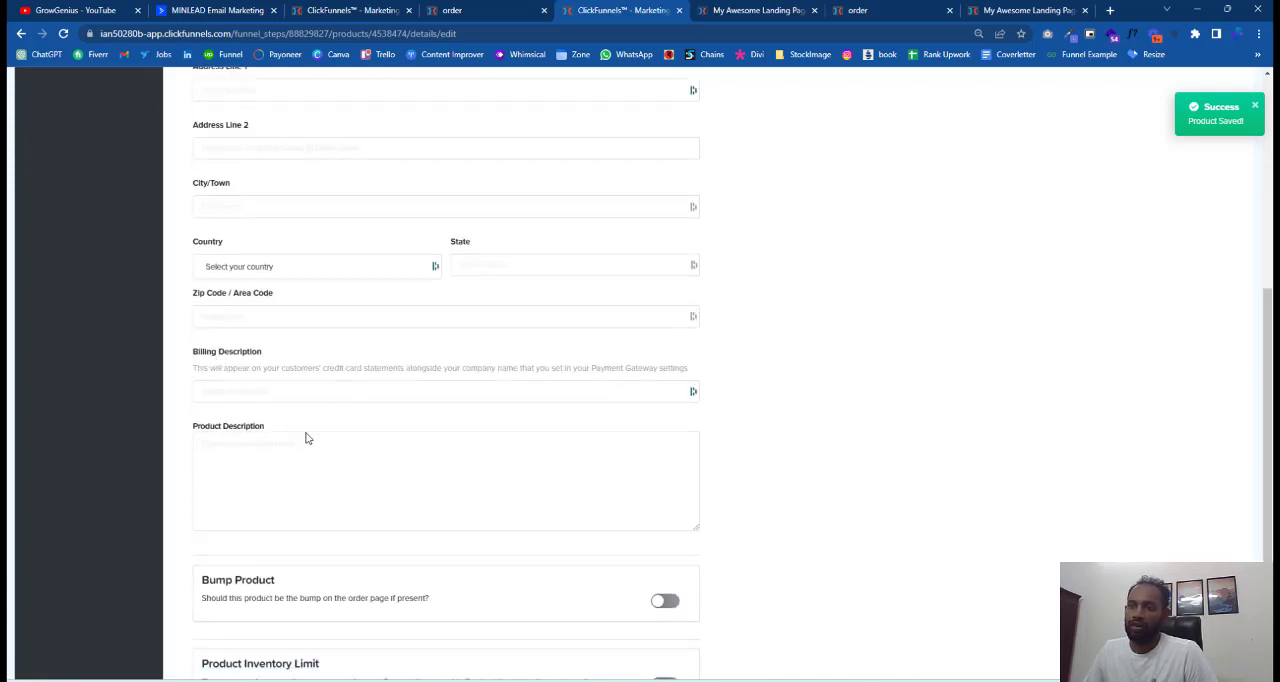
scroll(510, 486, down, 3)
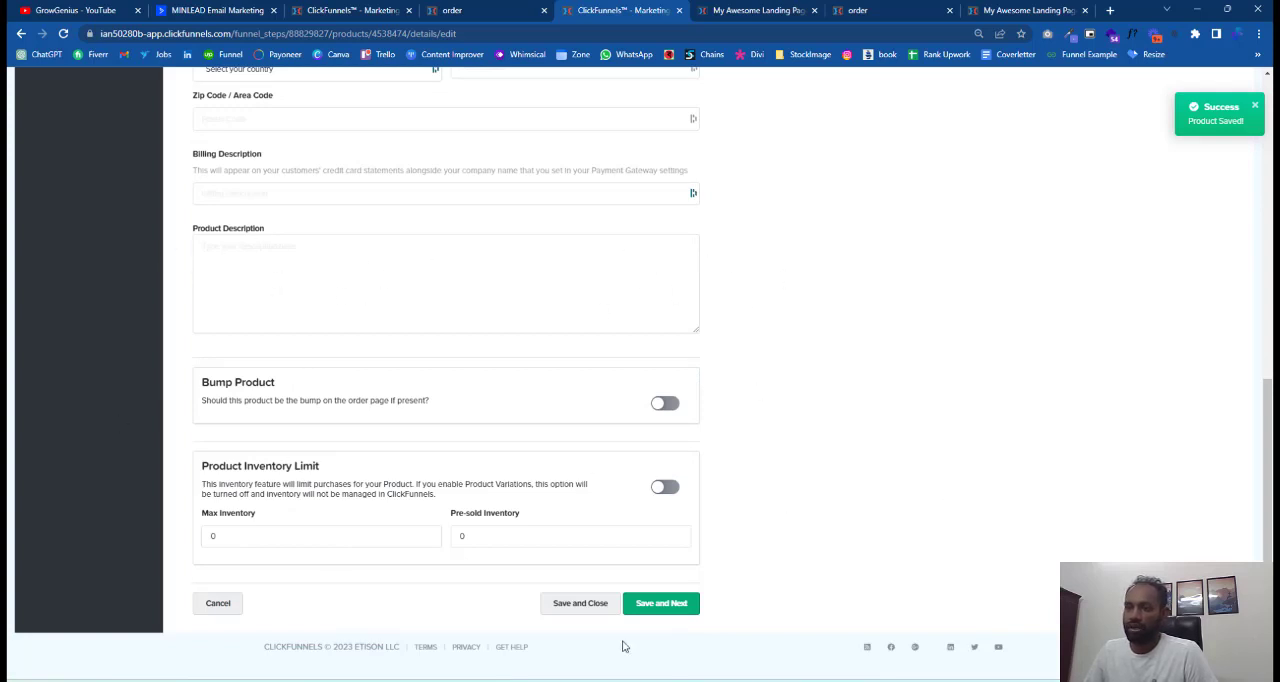
click(295, 532)
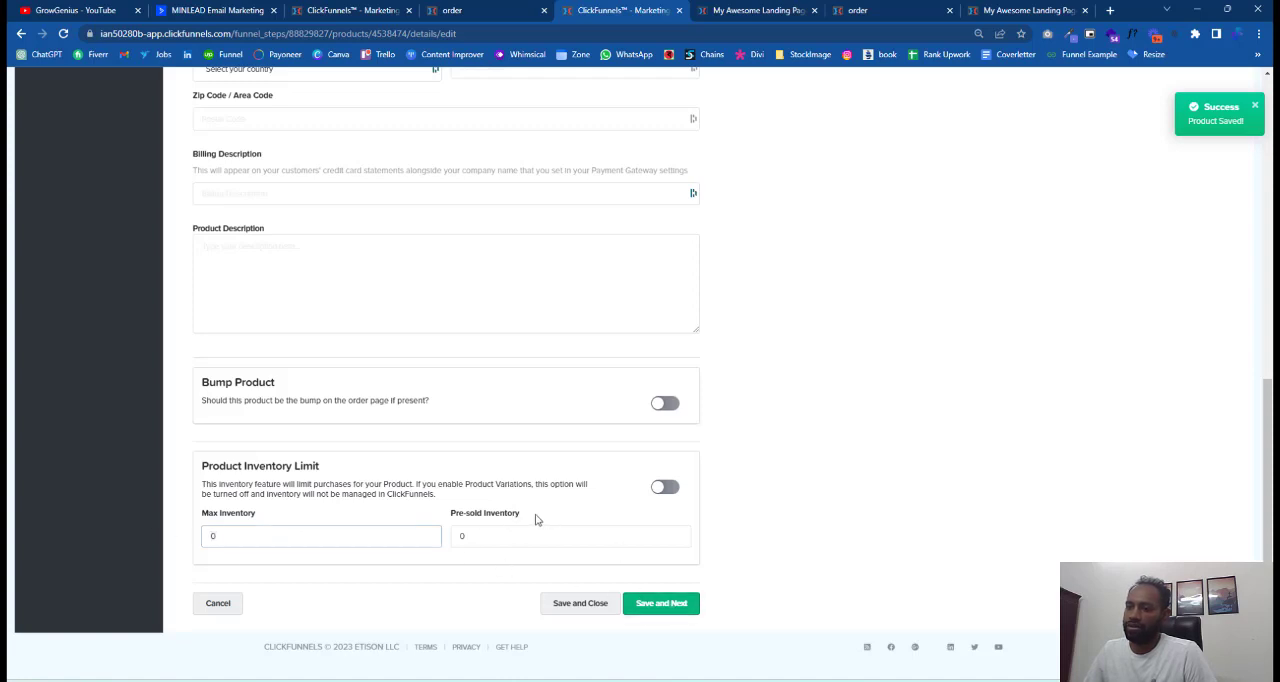
drag(534, 519, 447, 517)
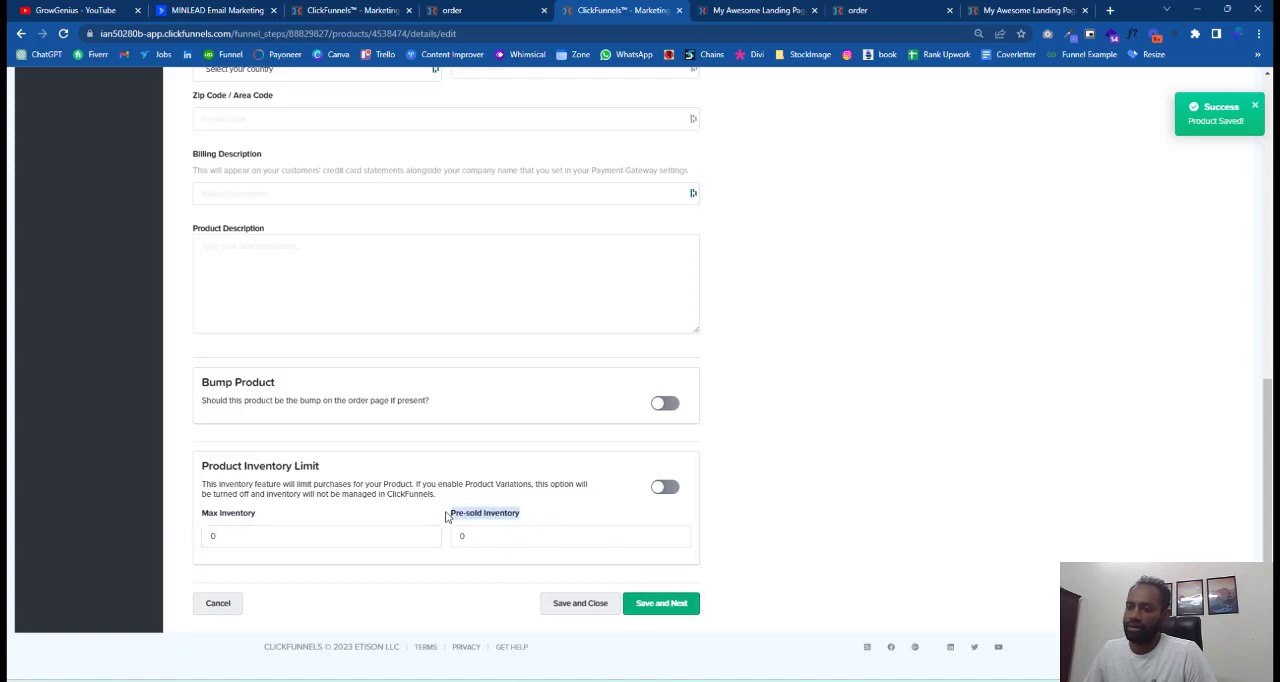
click(671, 605)
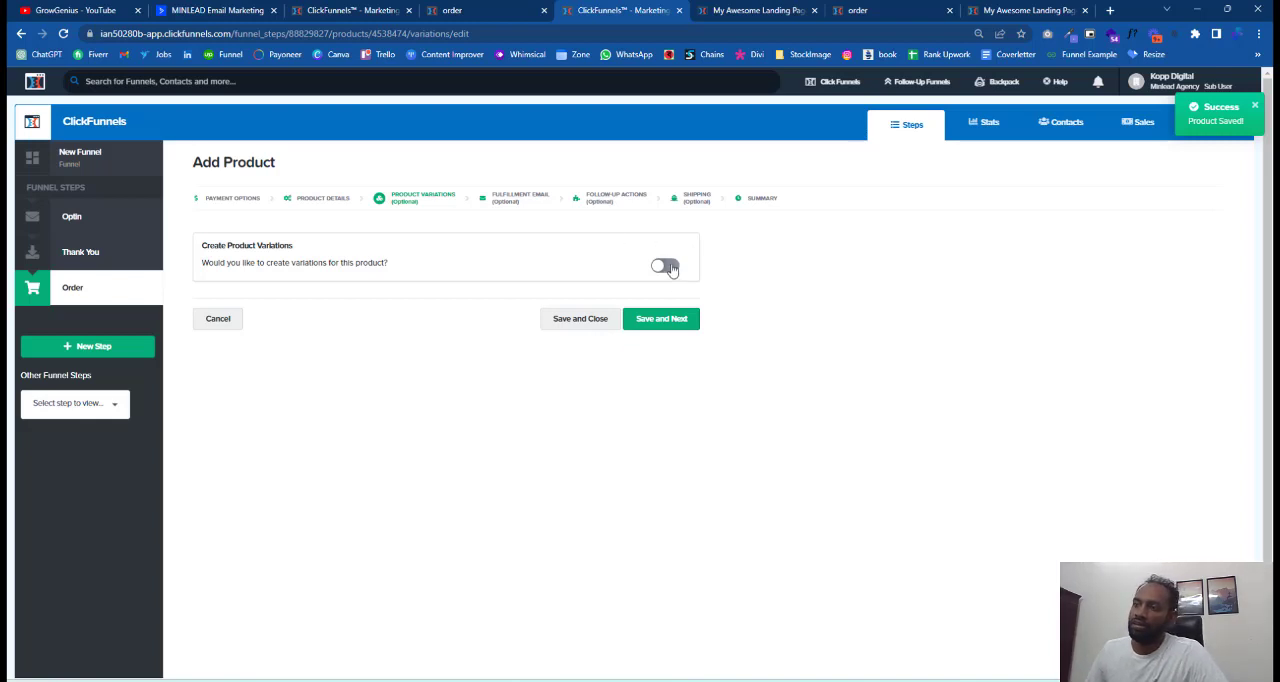
Check the product variation fields, leave variations turned off, and continue to the fulfillment email settings.
click(667, 266)
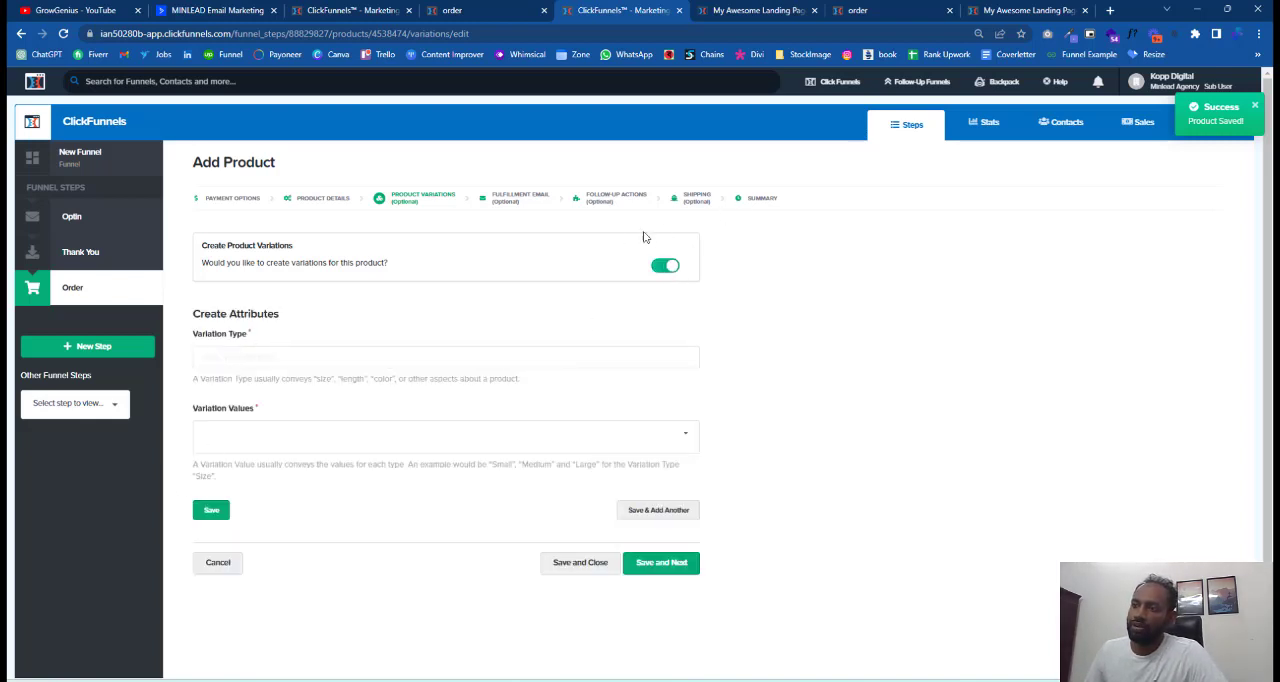
click(665, 267)
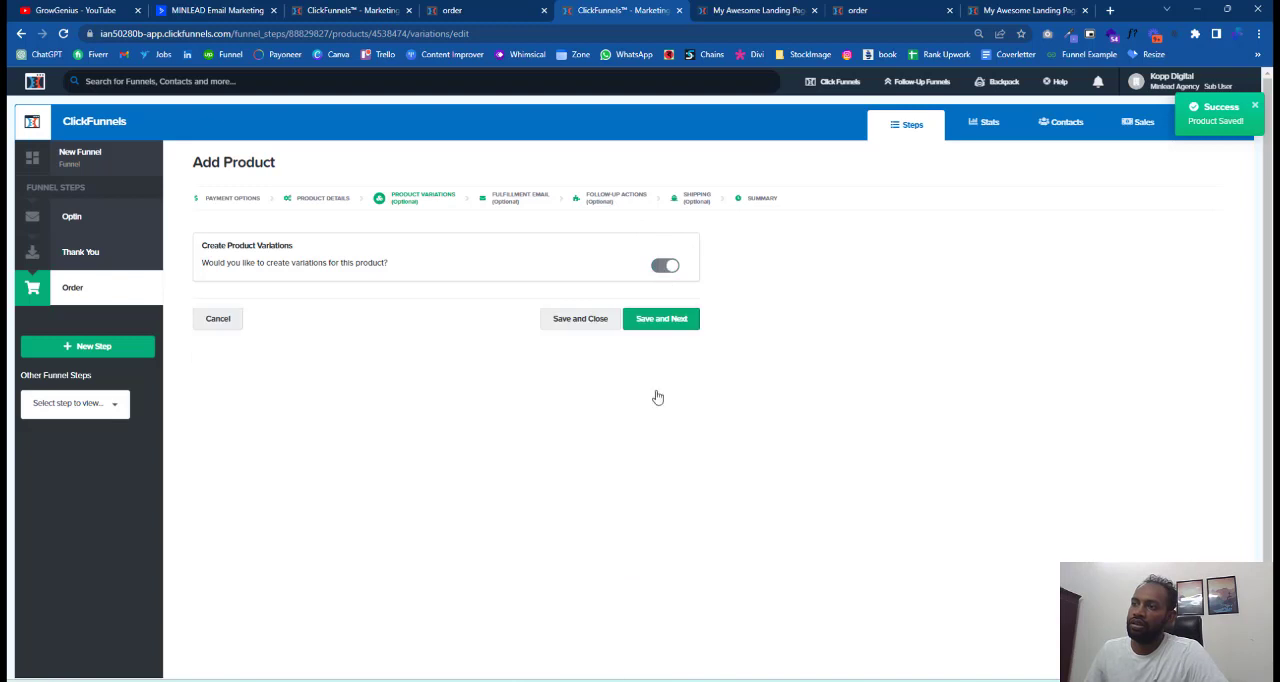
click(669, 320)
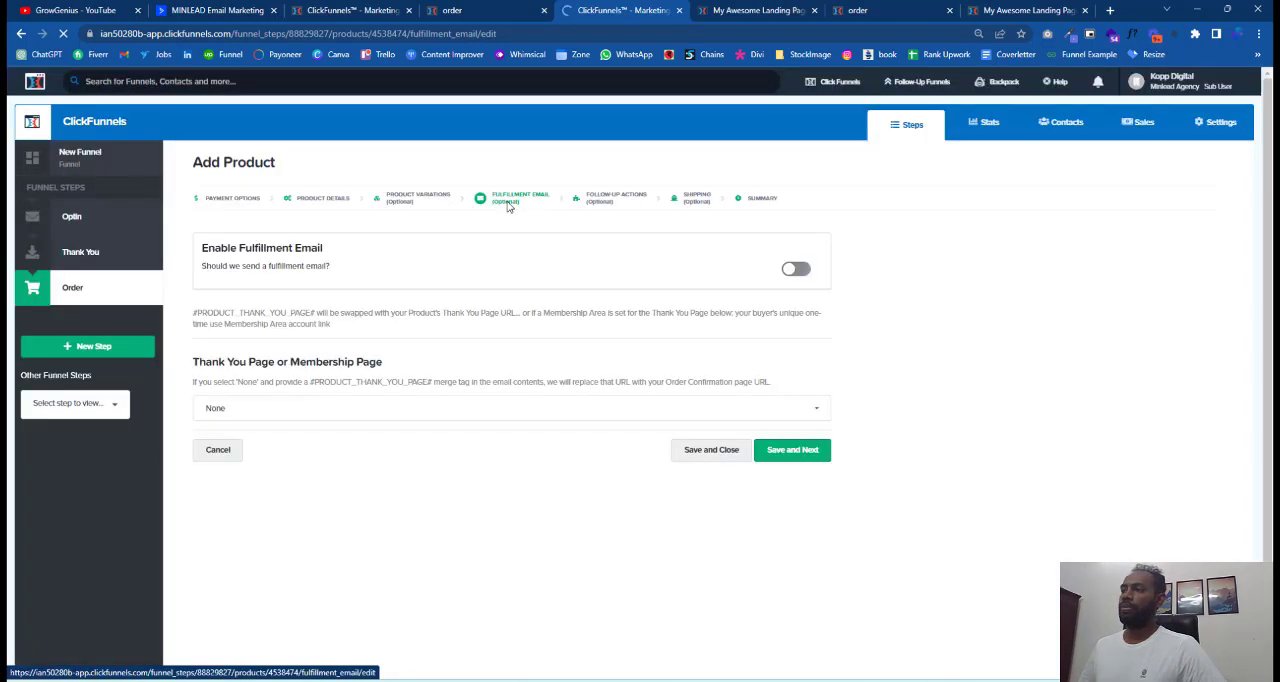
Try to save the fulfillment email as enabled with empty subject and body and the thank you page set to None.
click(796, 269)
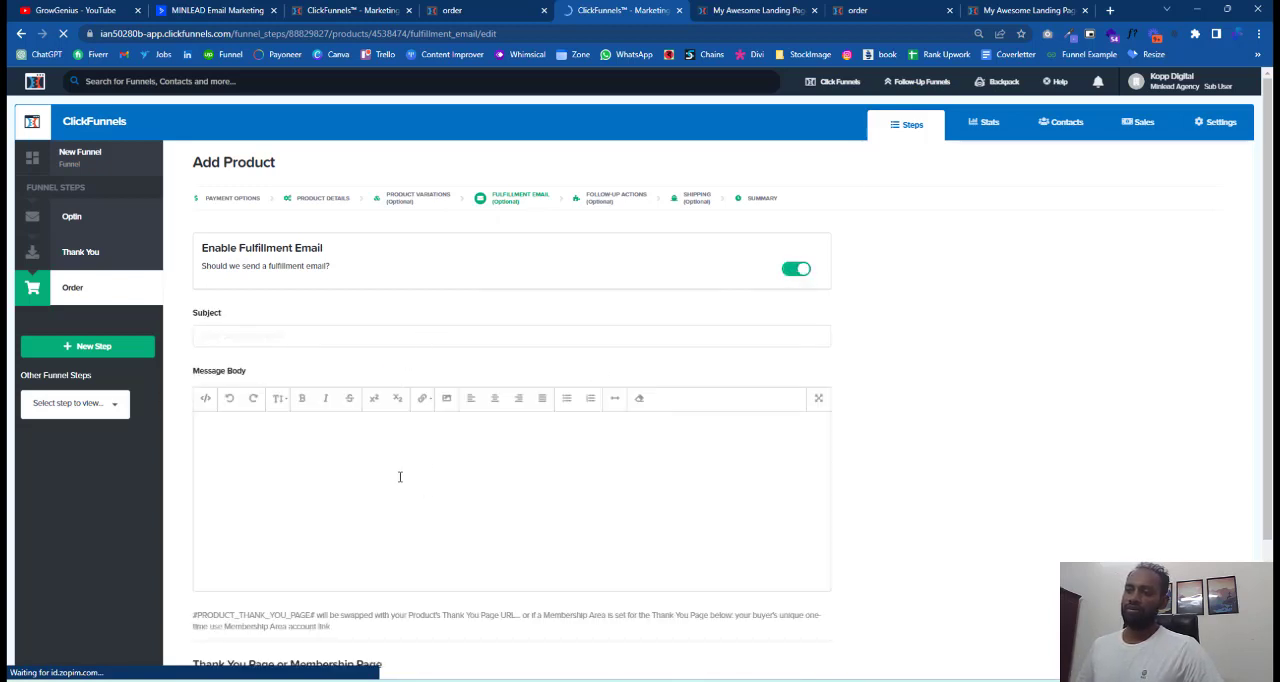
scroll(644, 322, down, 3)
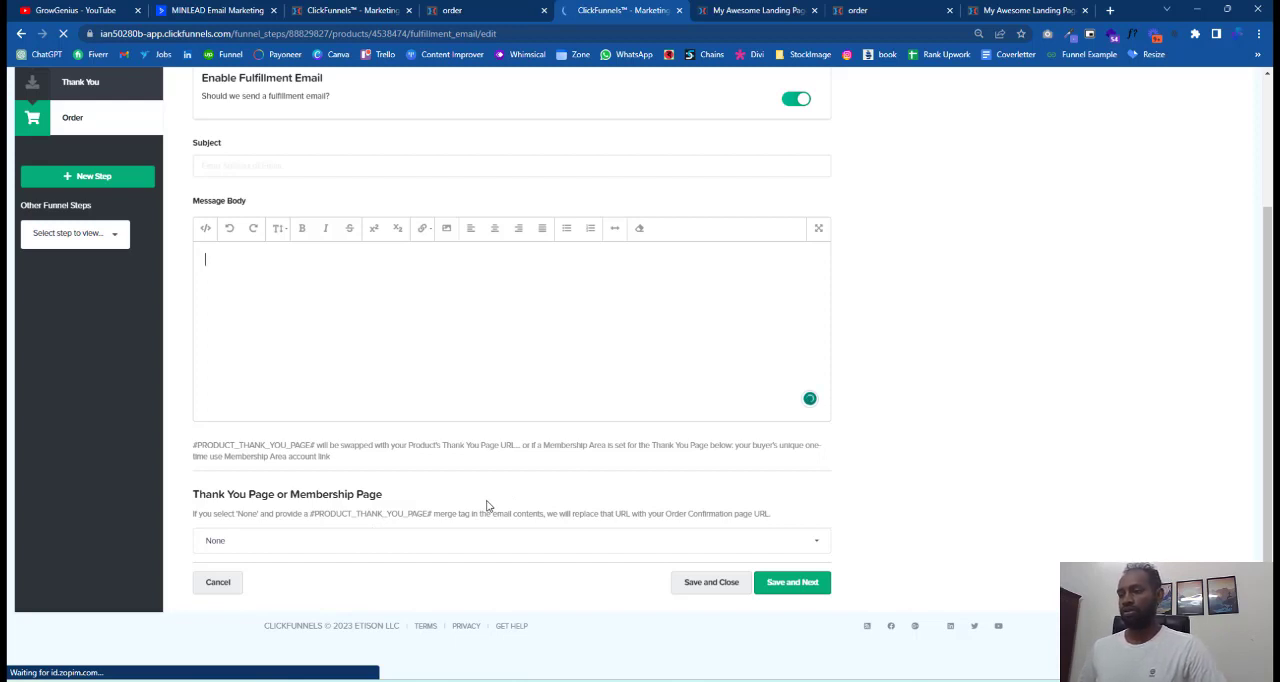
click(500, 537)
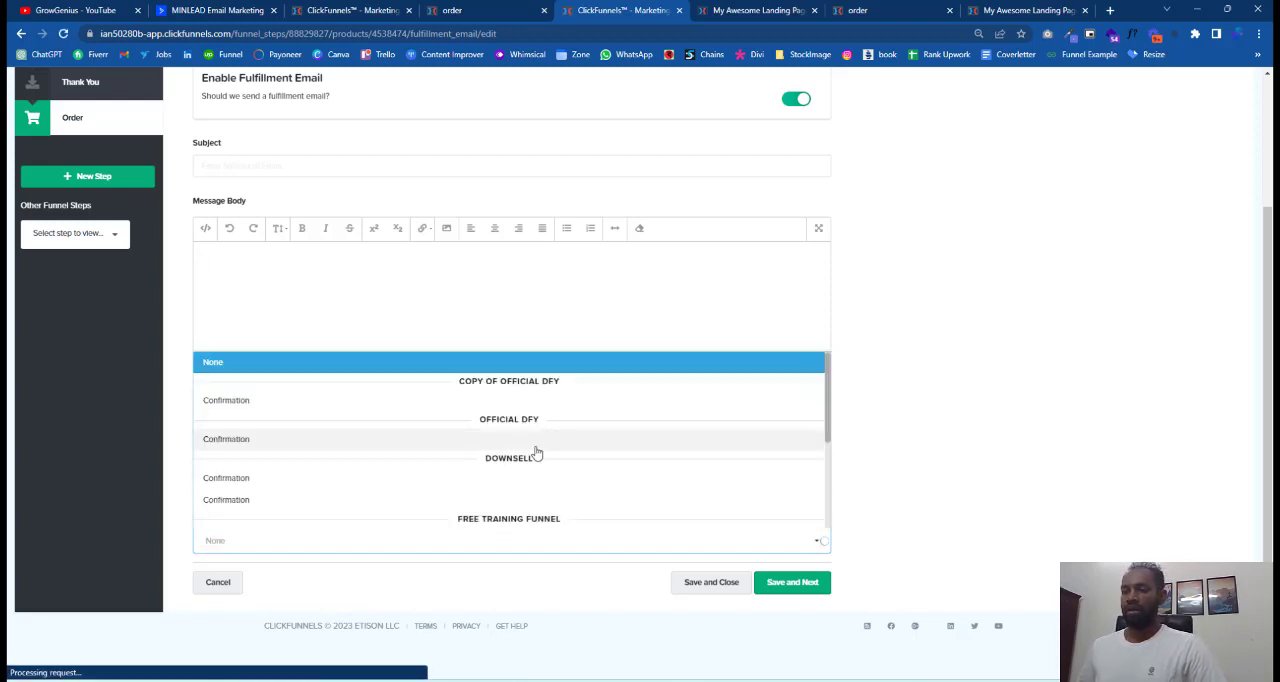
scroll(536, 453, down, 5)
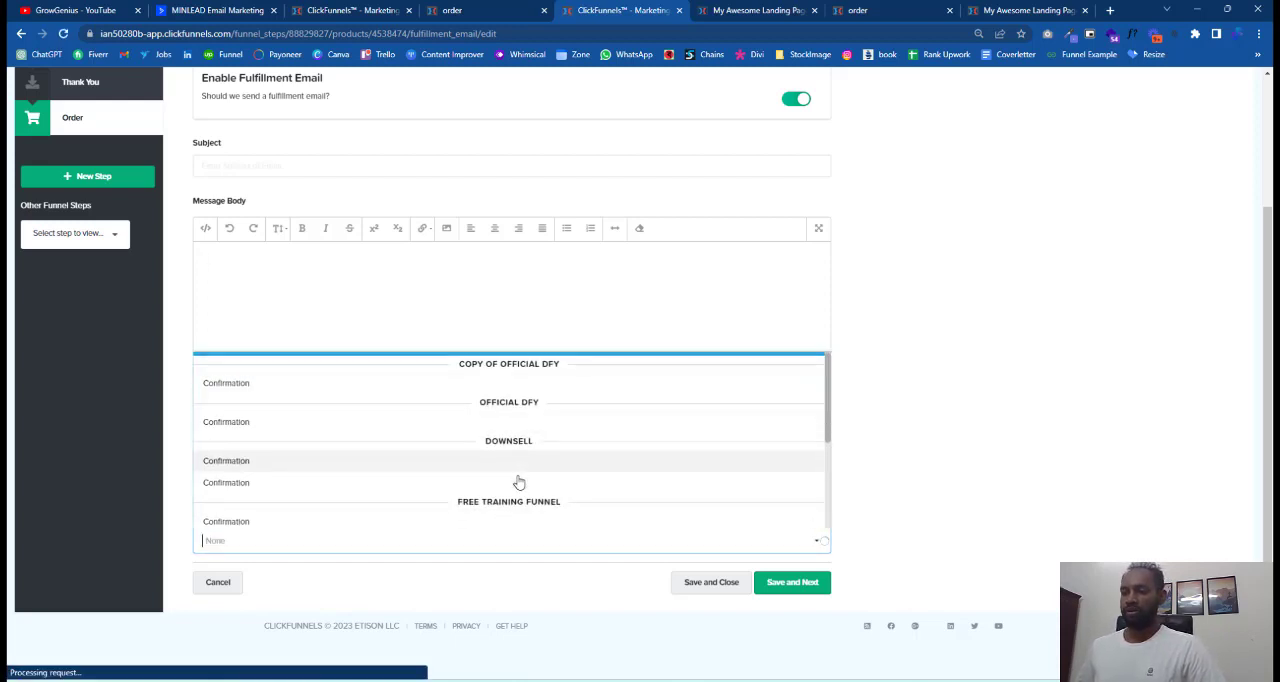
click(898, 465)
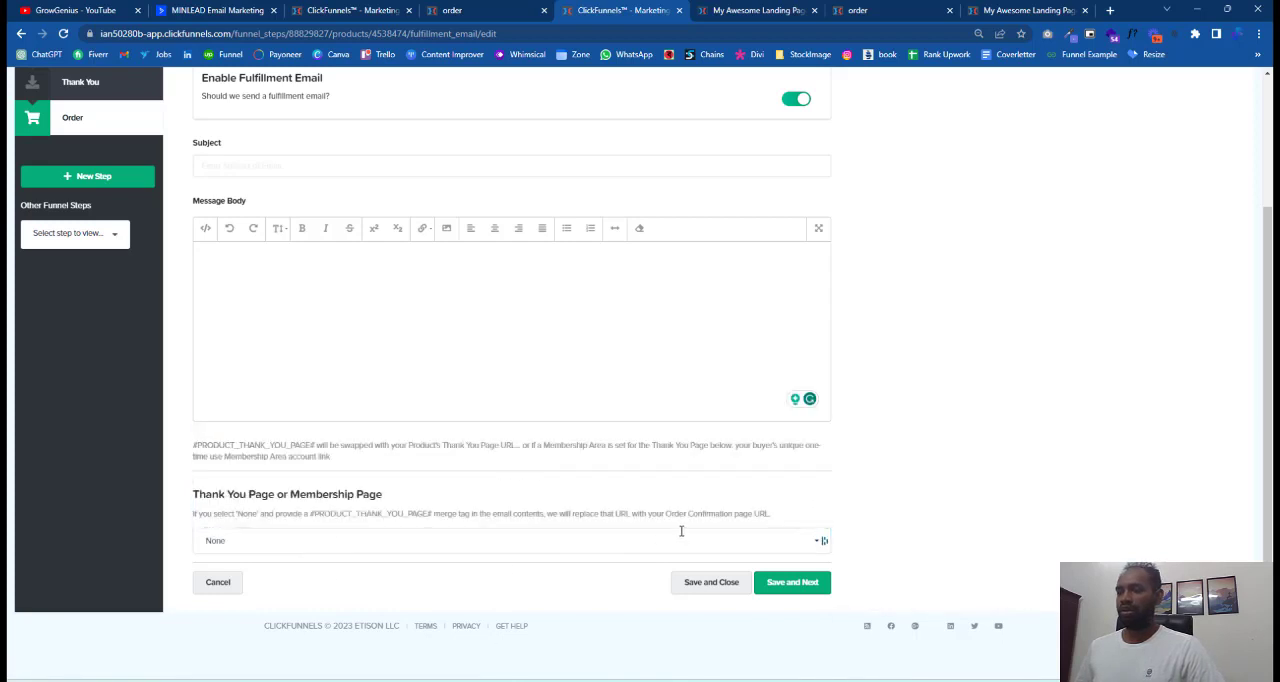
click(203, 540)
click(810, 590)
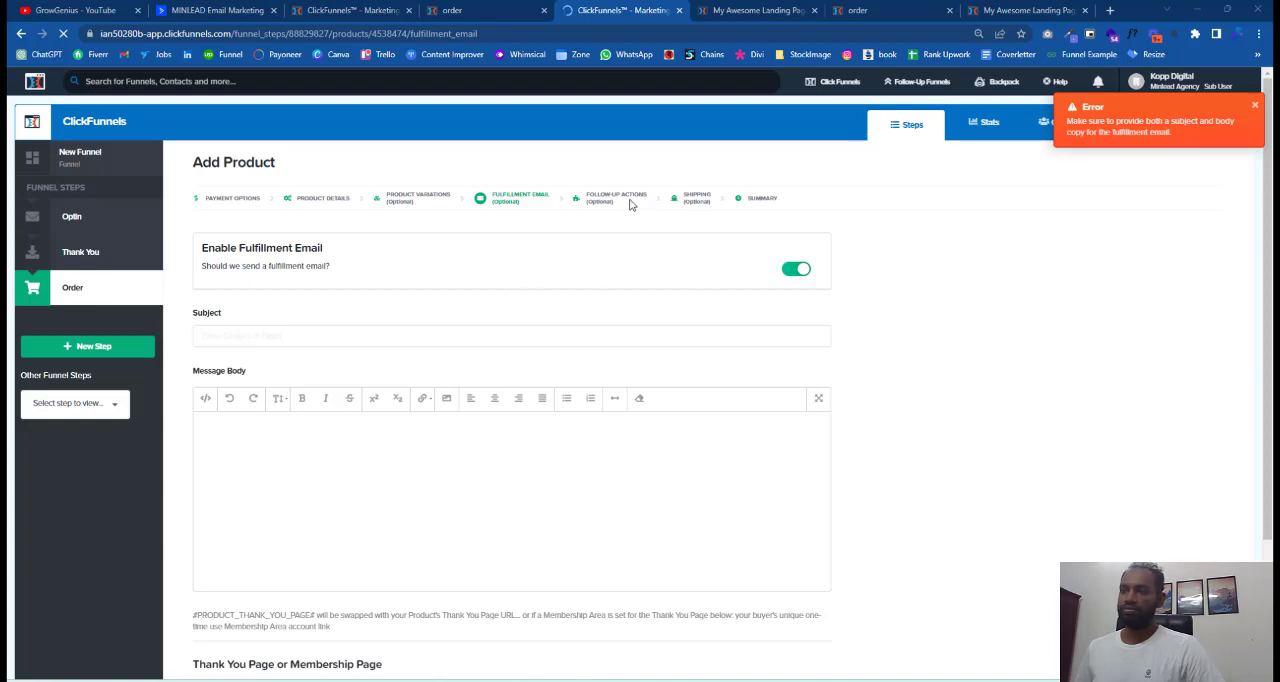
Turn the fulfillment email off, keep the thank you page at None, and continue to the follow-up actions.
scroll(603, 202, down, 2)
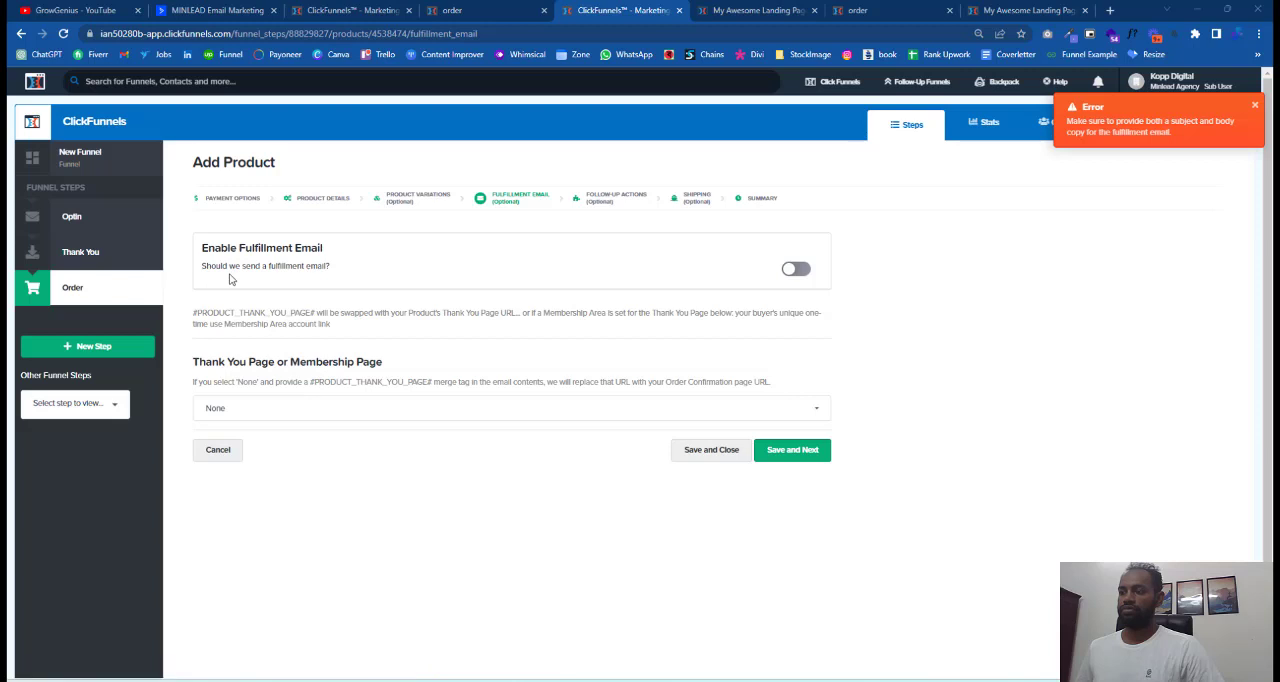
click(804, 461)
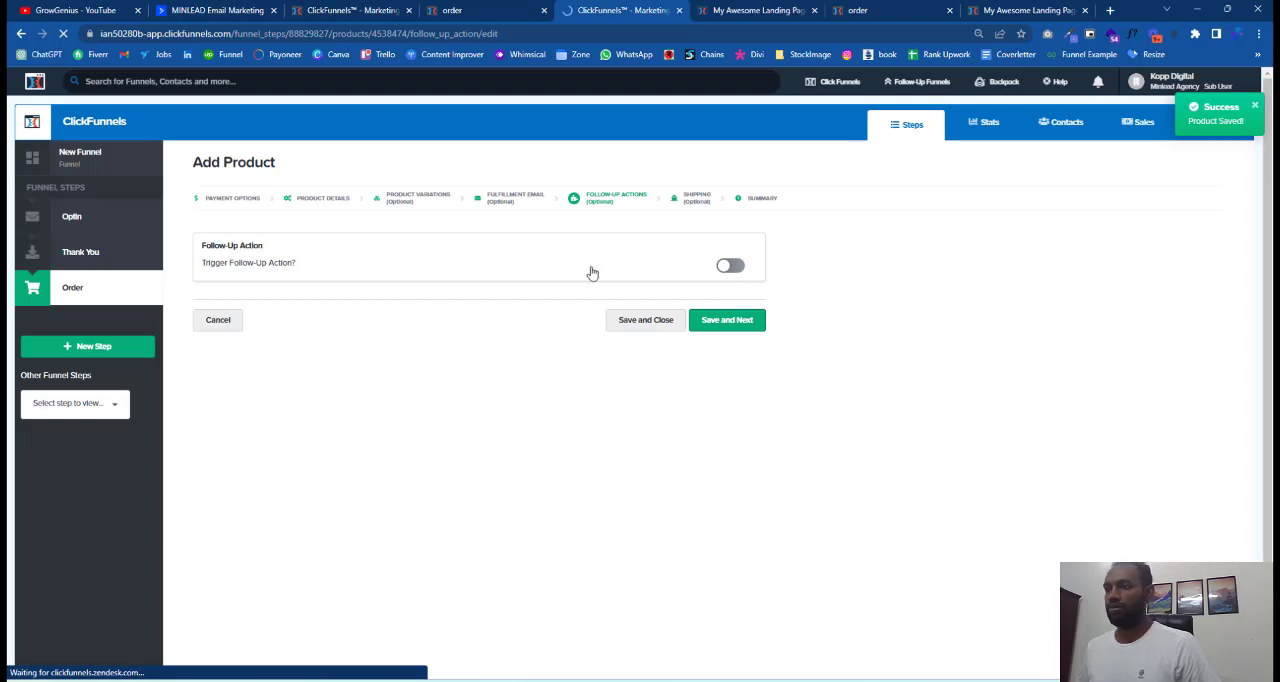
Try to save a triggered follow-up action using the ClickFunnels Internal integration without selecting any action.
click(730, 265)
click(228, 378)
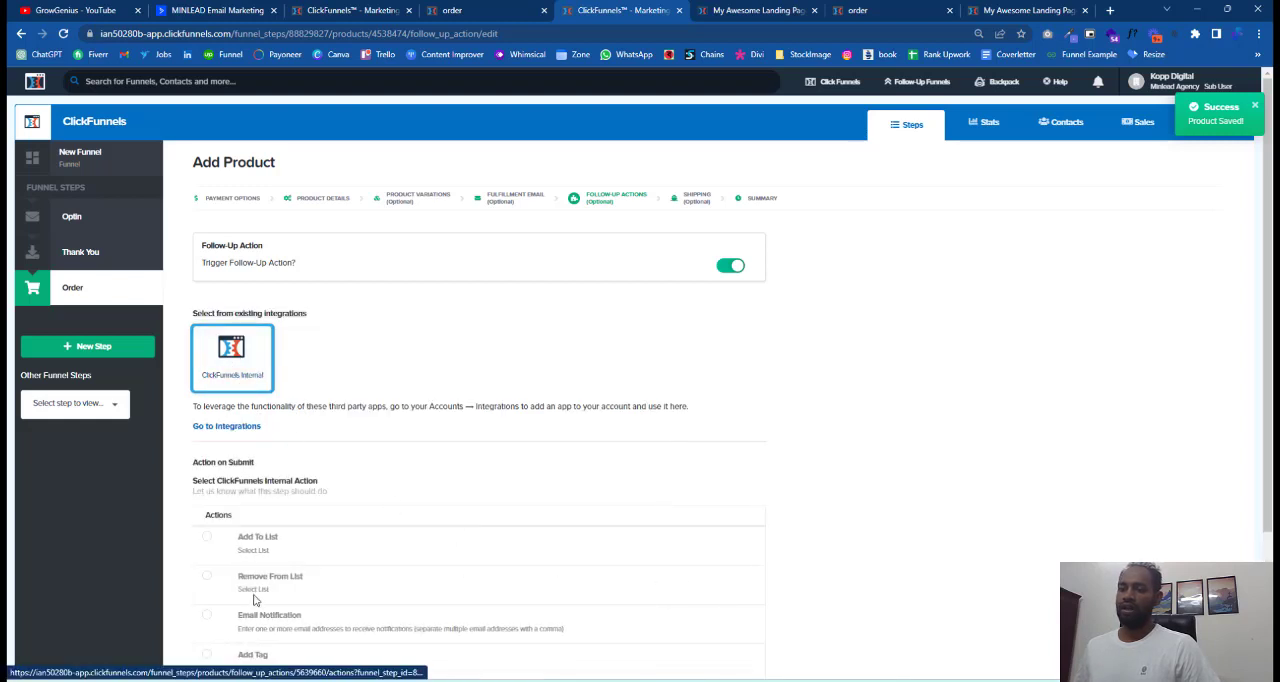
scroll(254, 533, down, 2)
scroll(260, 571, down, 1)
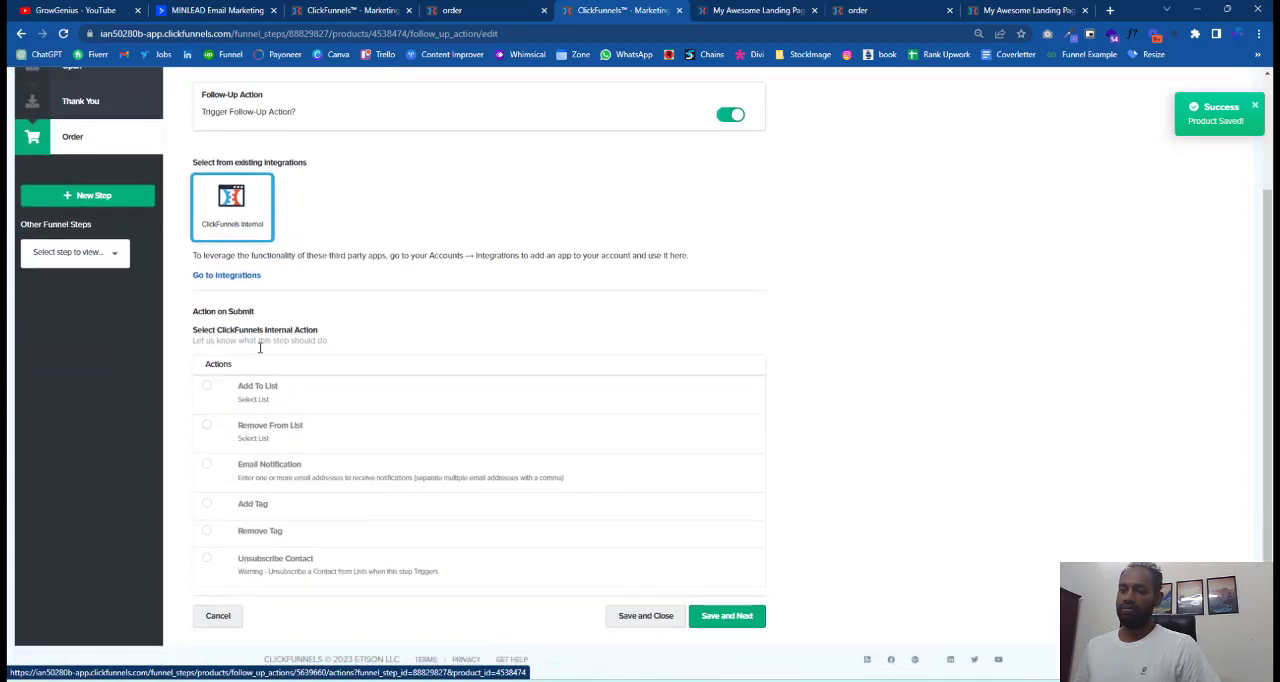
drag(245, 351, 302, 391)
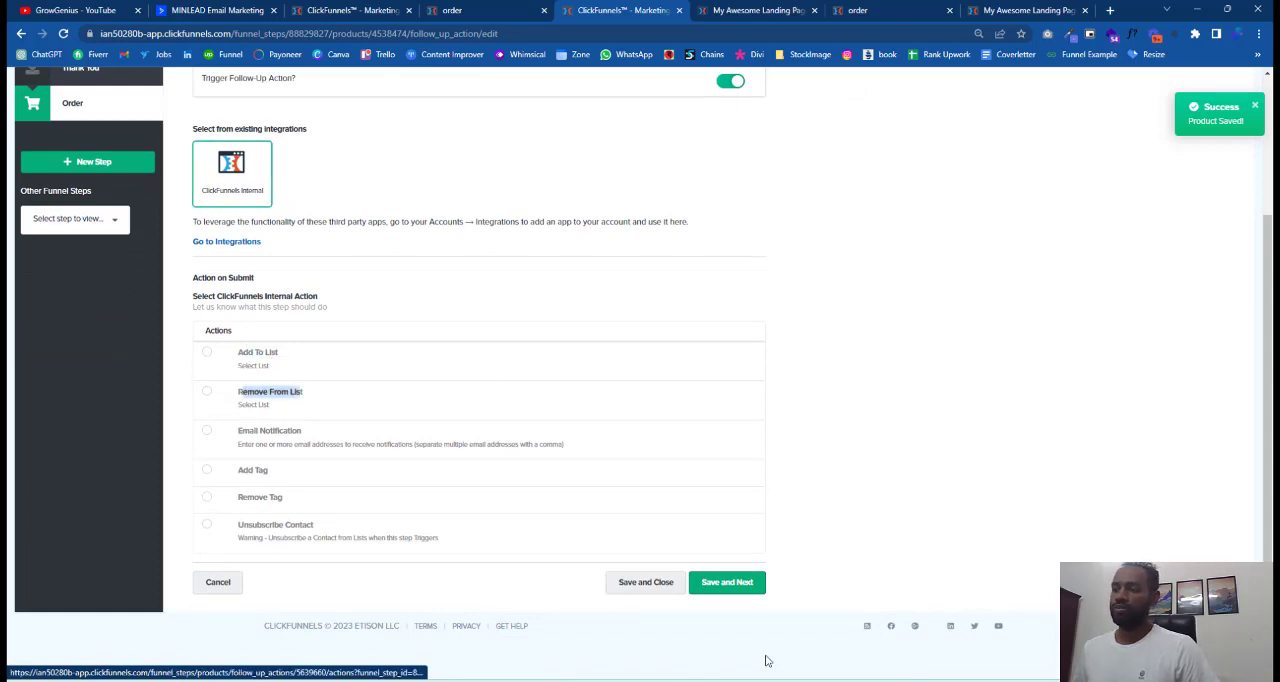
click(742, 590)
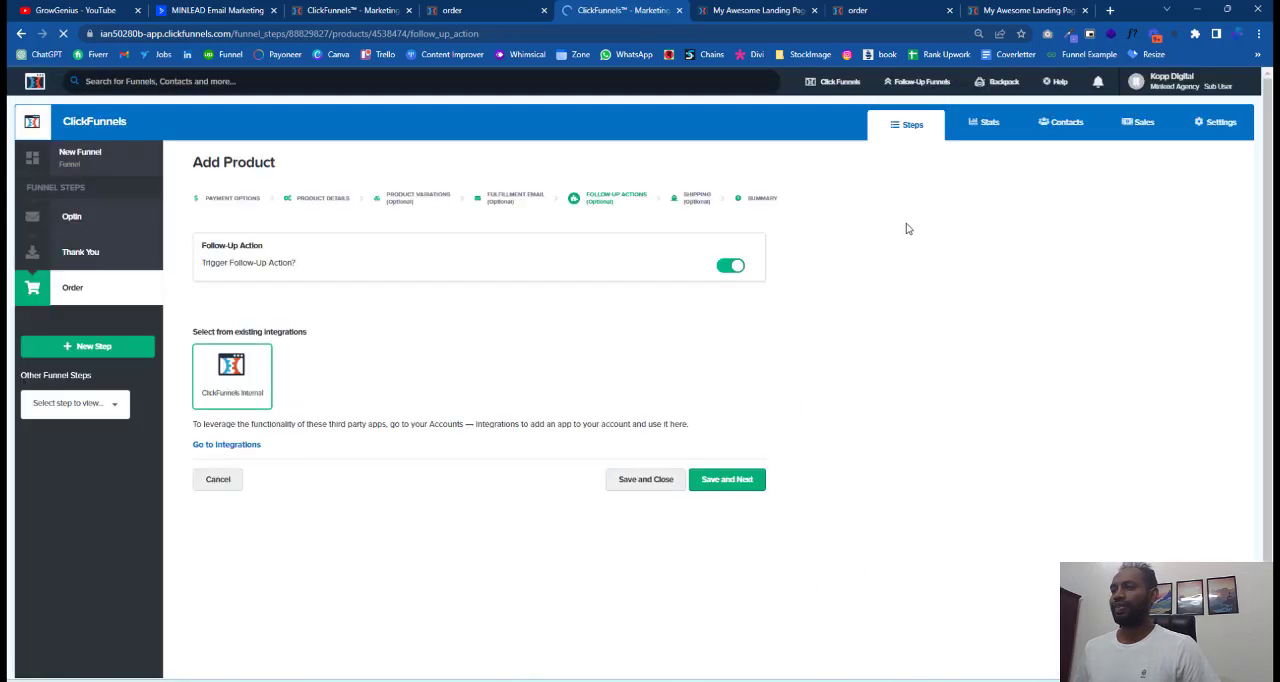
Proceed past the follow-up actions, leave the physical product option off, and save through to the product summary.
click(670, 476)
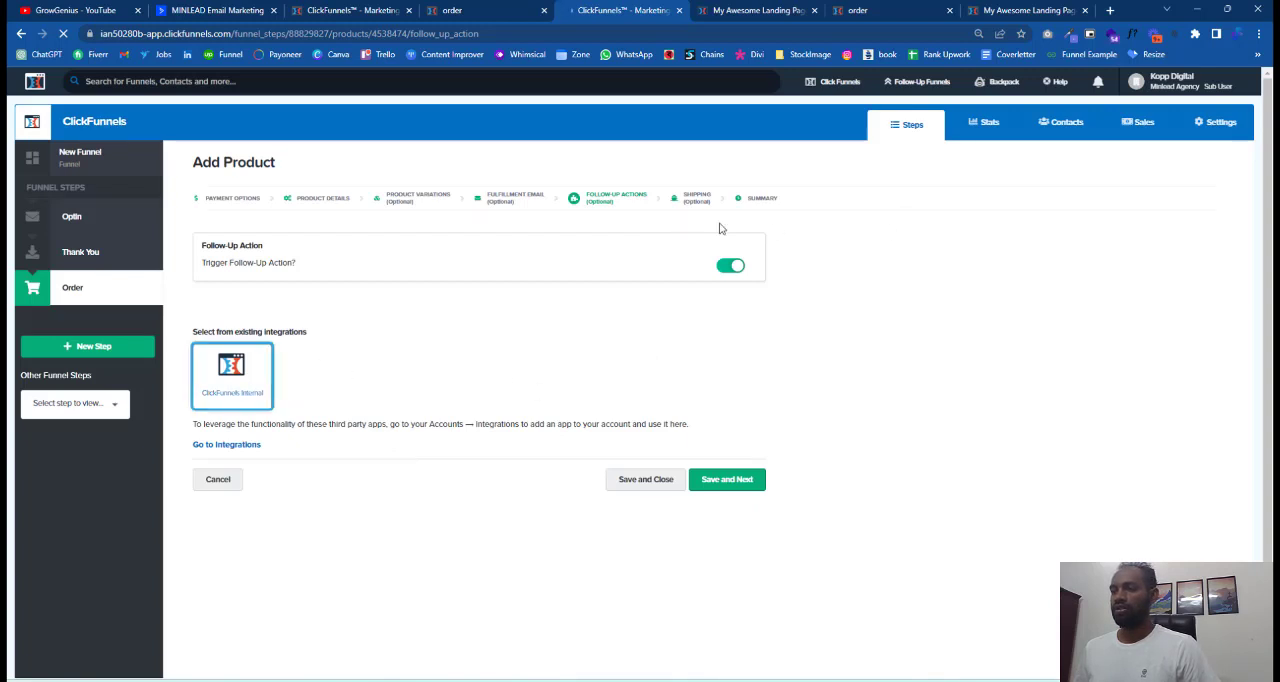
click(727, 480)
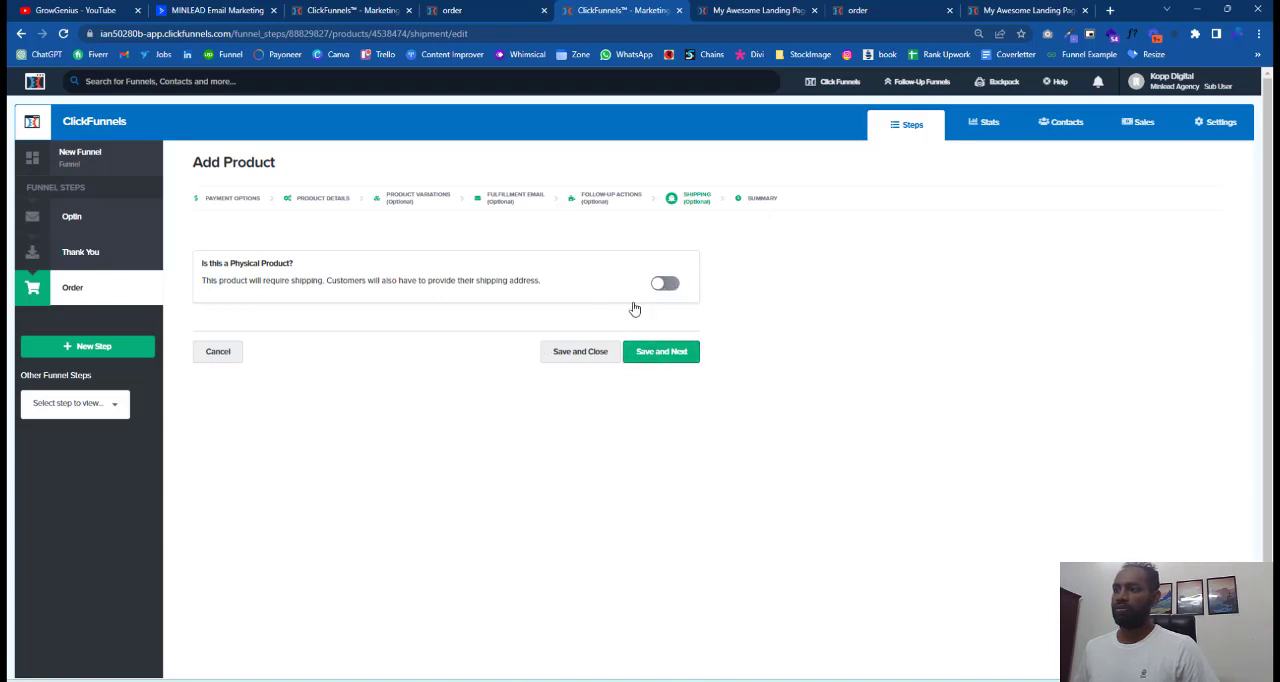
click(663, 352)
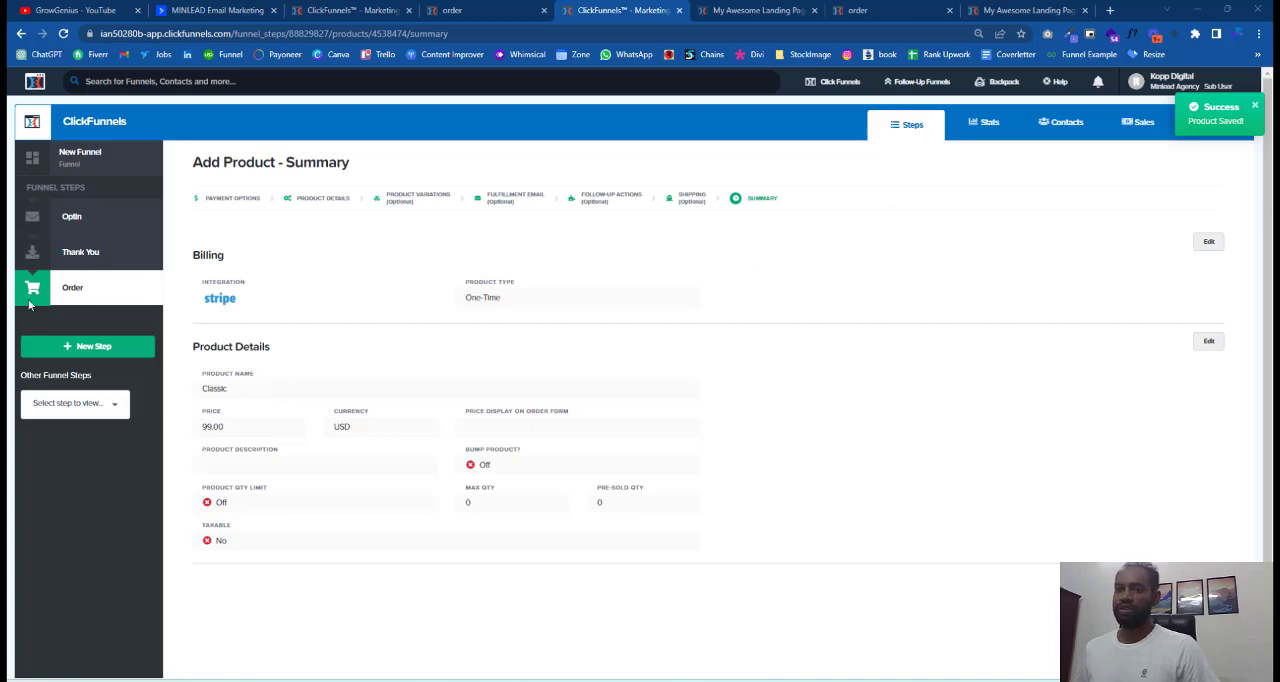
Start a second product in the order step using the Stripe integration and One-Time payment, and continue to its details.
click(70, 292)
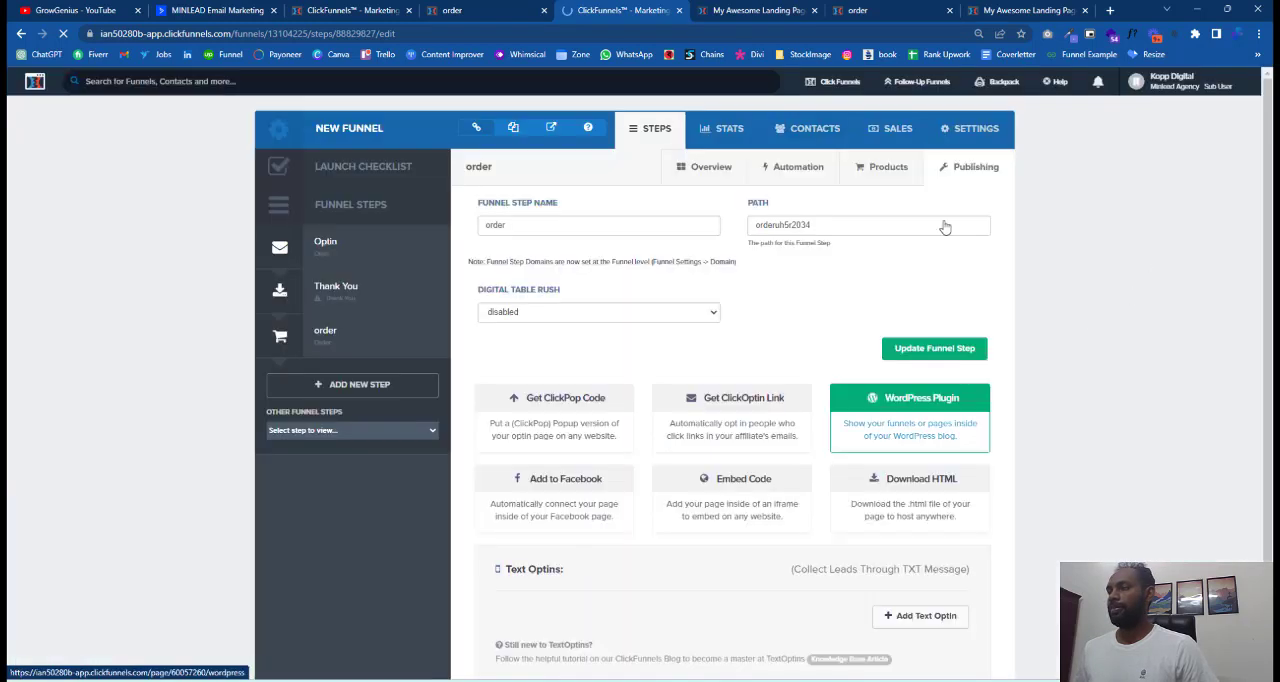
click(899, 182)
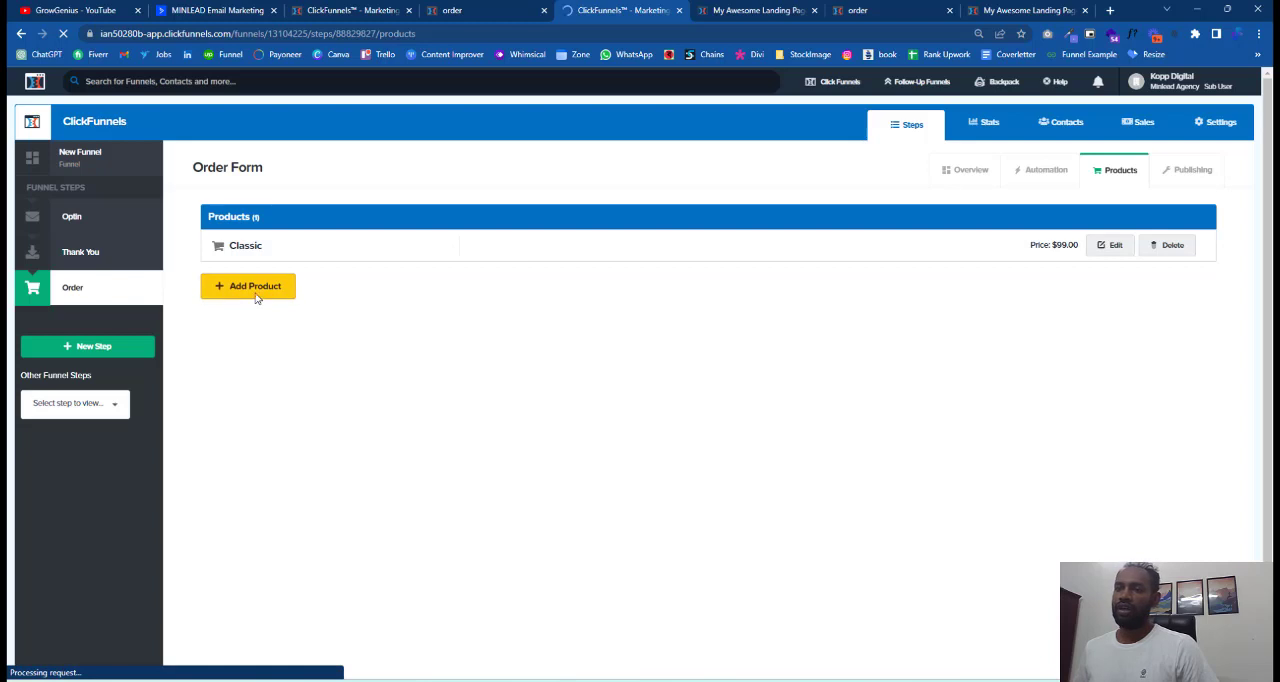
click(255, 297)
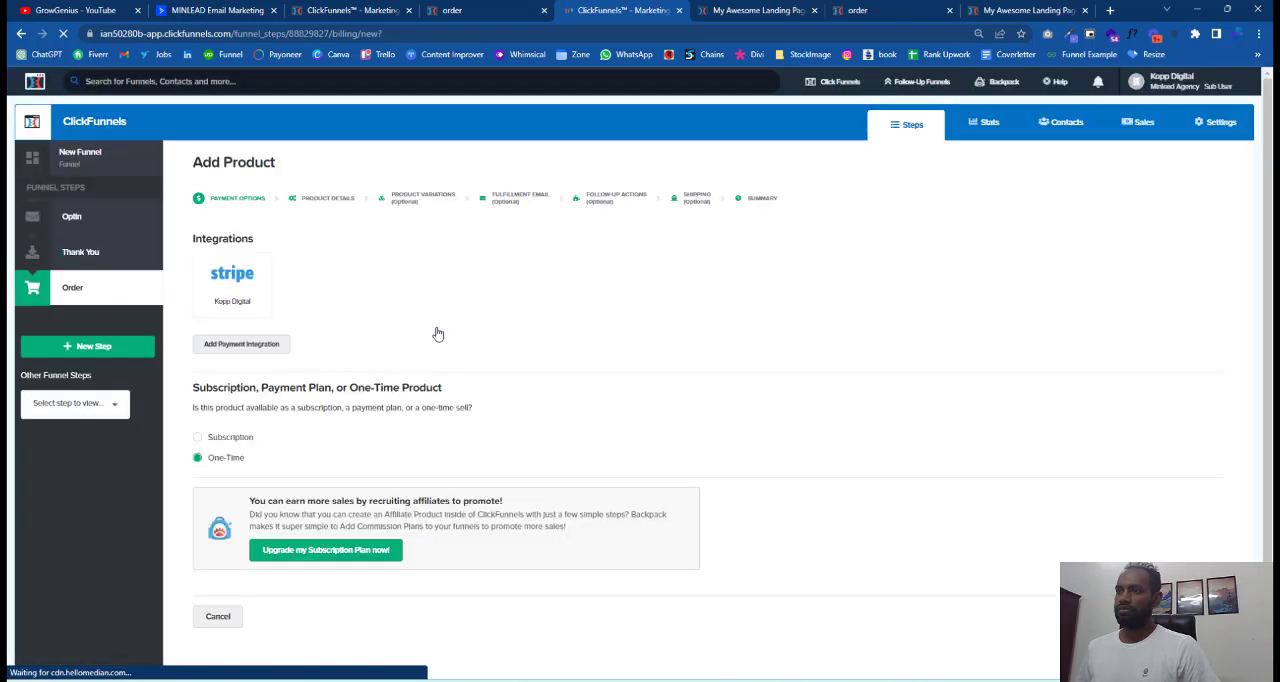
click(264, 294)
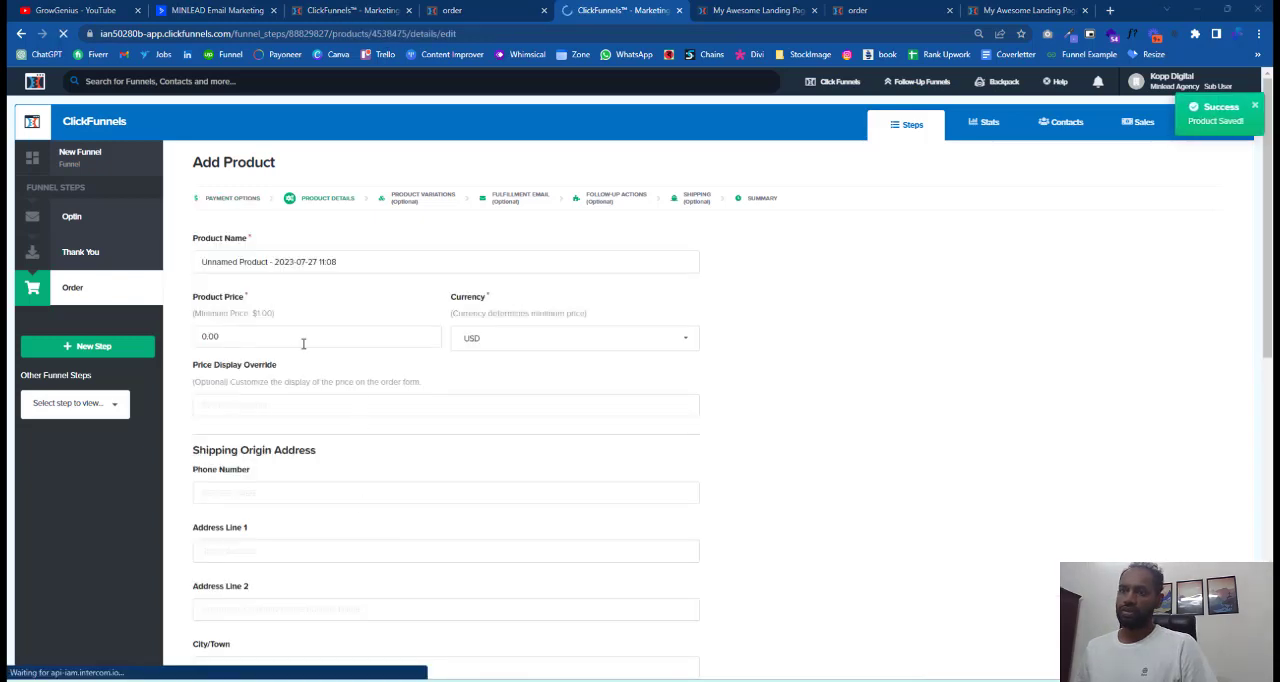
Set the second product's price to 11 and name it "Classic bum".
click(228, 338)
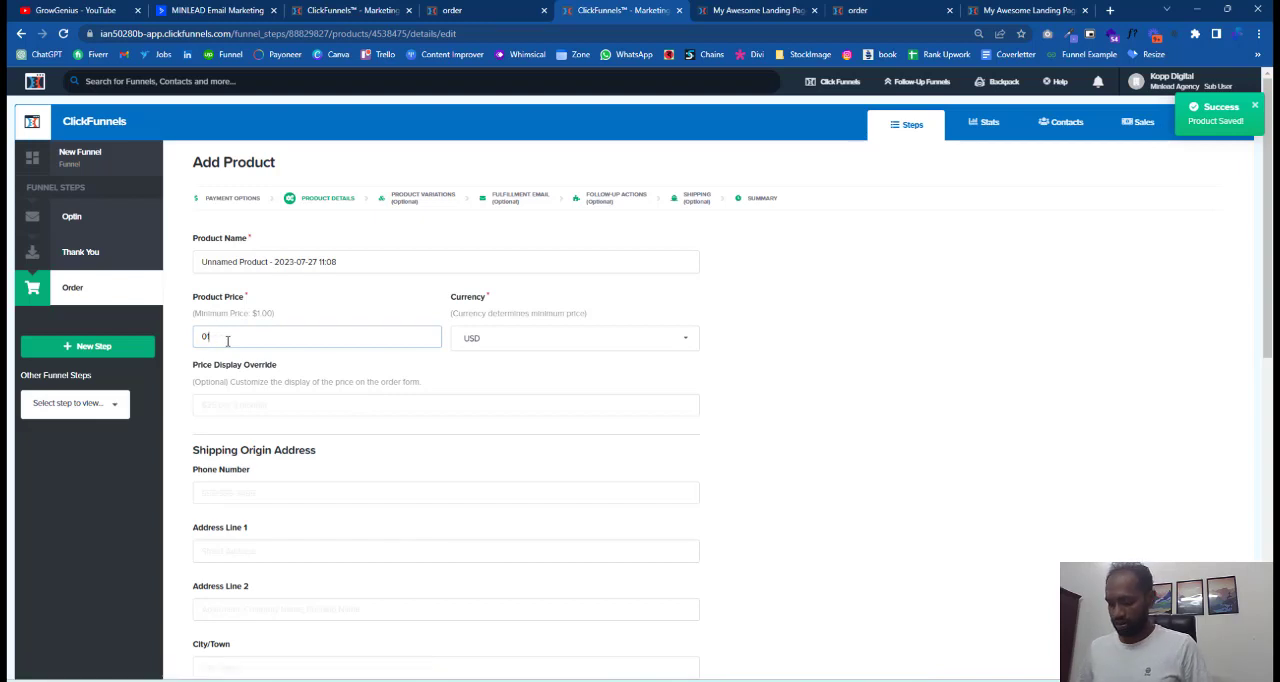
key(BackSpace)
key(BackSpace)
key(BackSpace)
text(1)
key(shift+Tab)
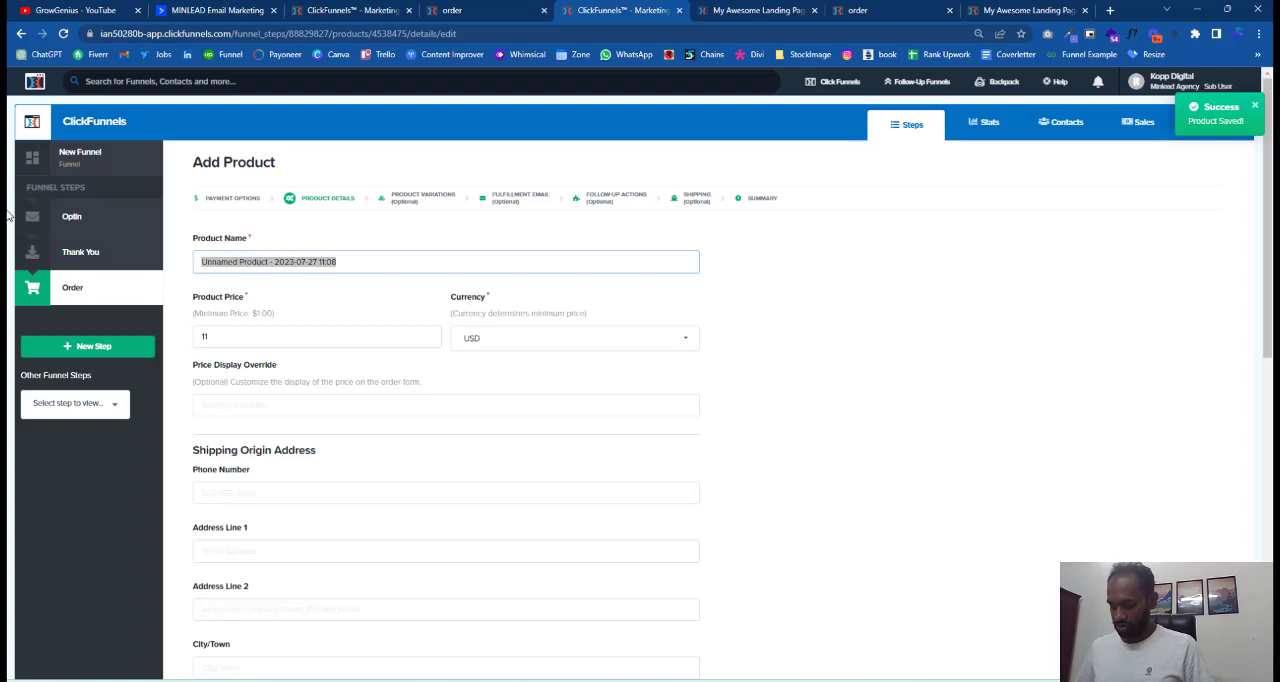
text(Clis)
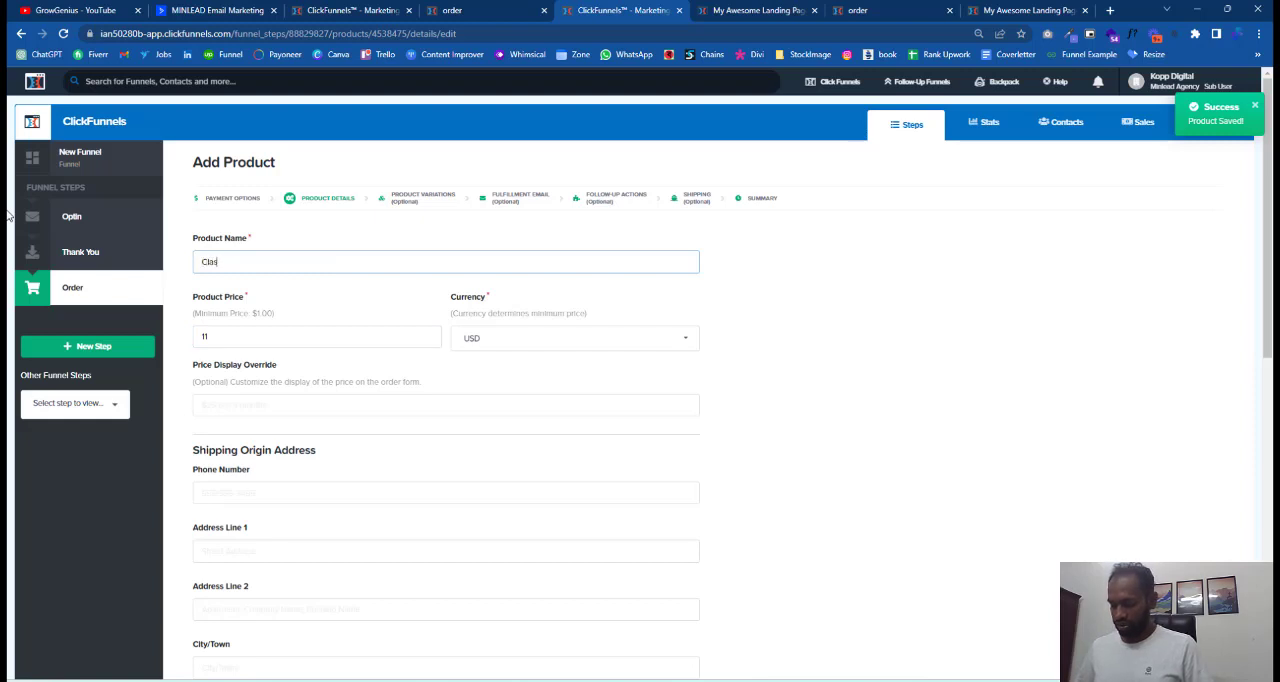
text(sic bum)
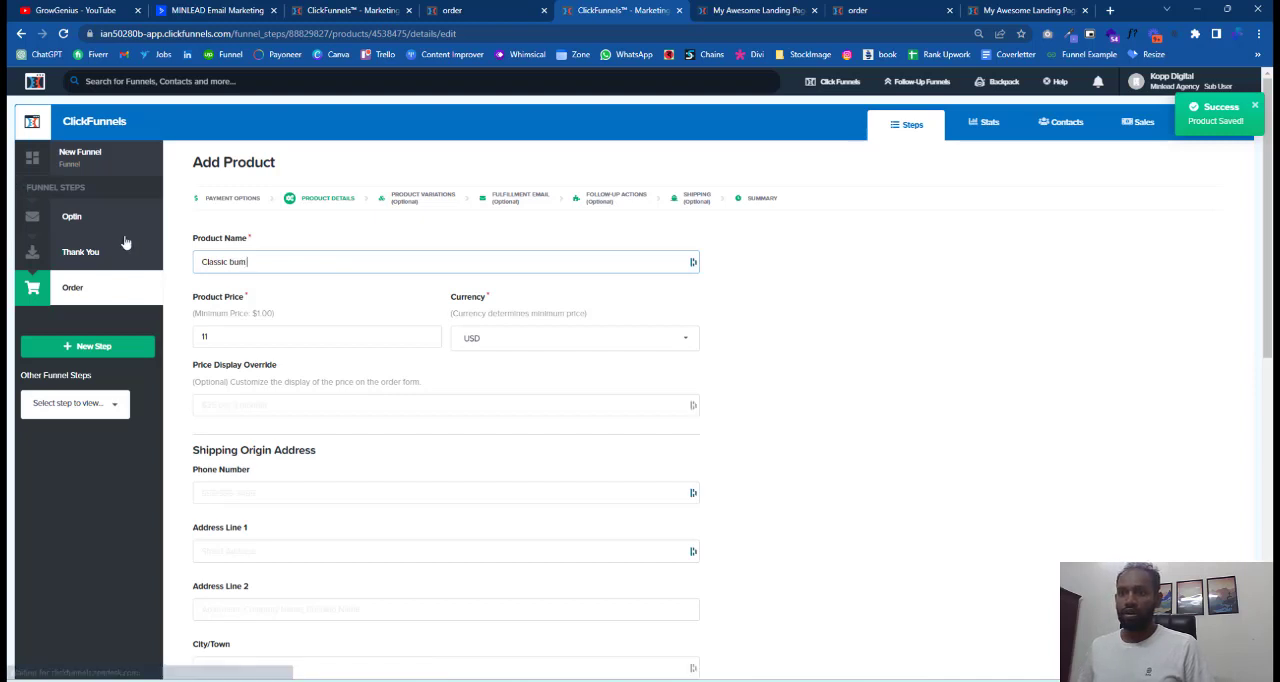
Enable the Bump Product option, save and close the product, and return to the order step's product list.
scroll(470, 348, down, 6)
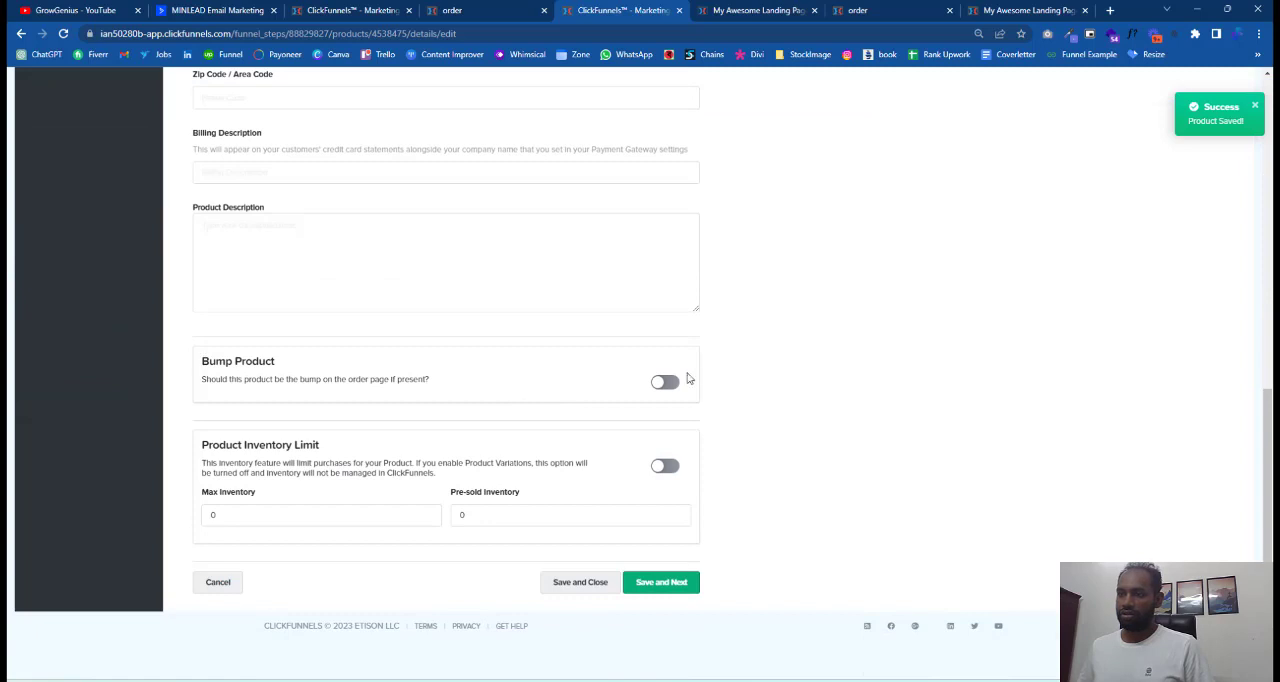
click(664, 381)
click(589, 582)
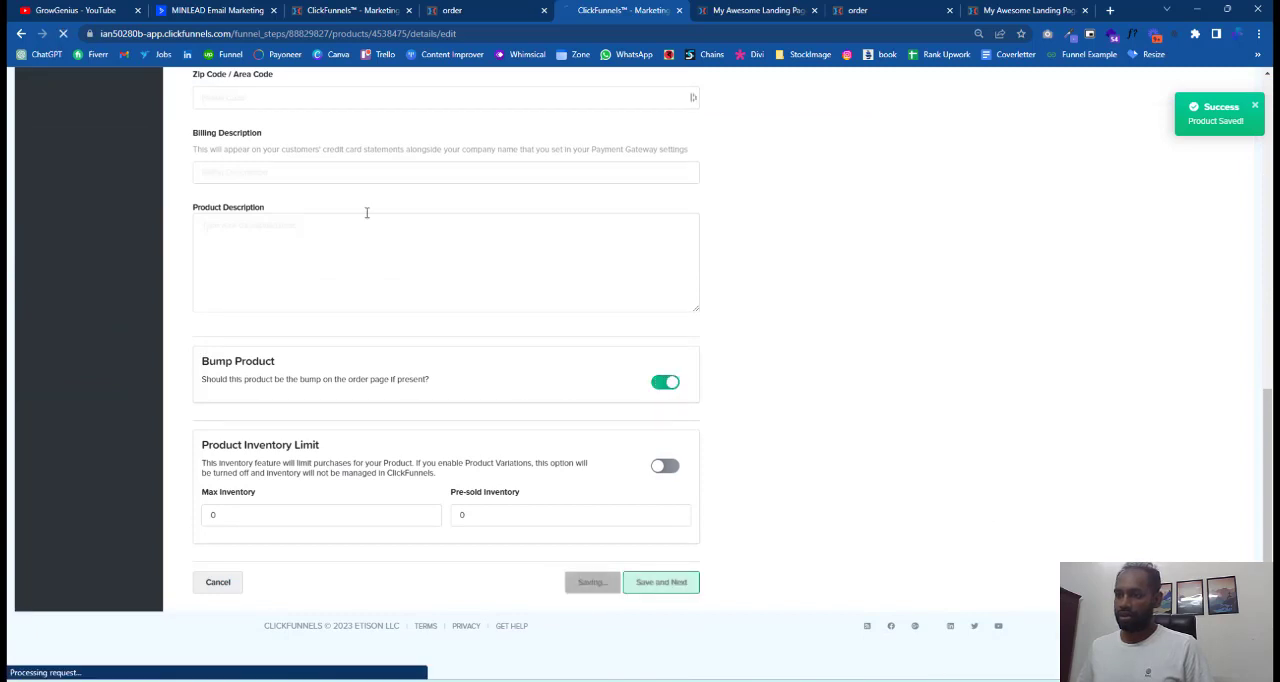
scroll(457, 456, up, 7)
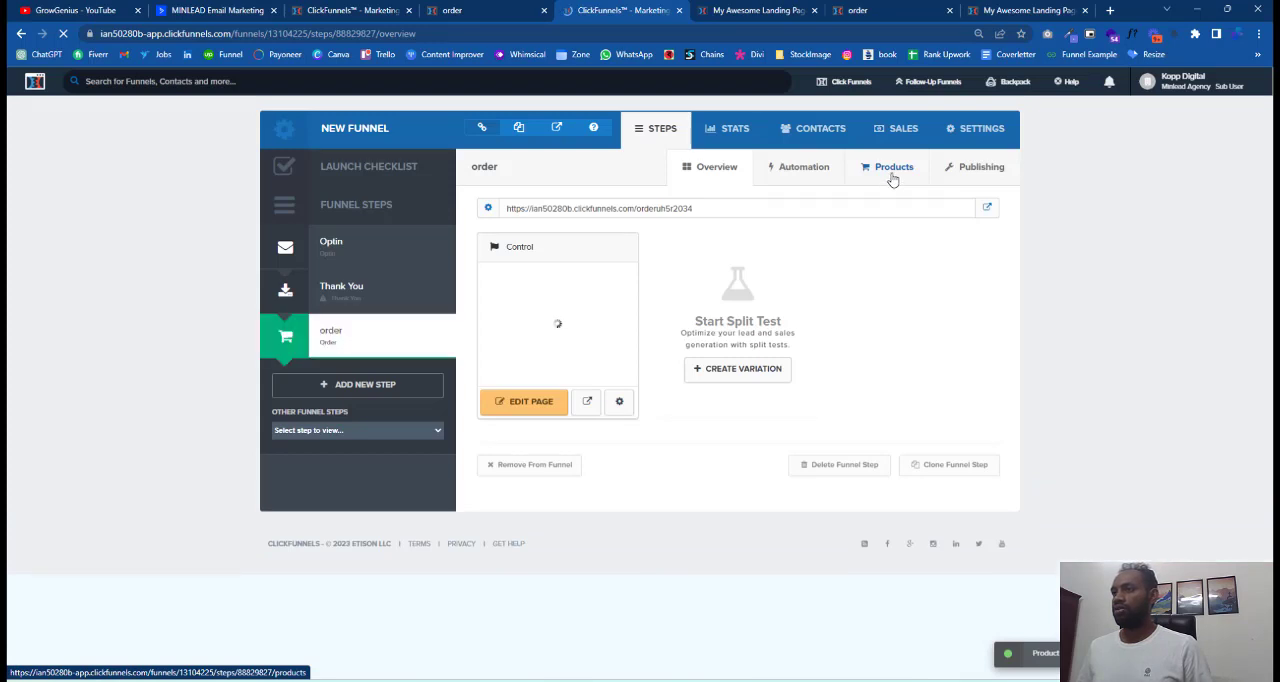
click(893, 178)
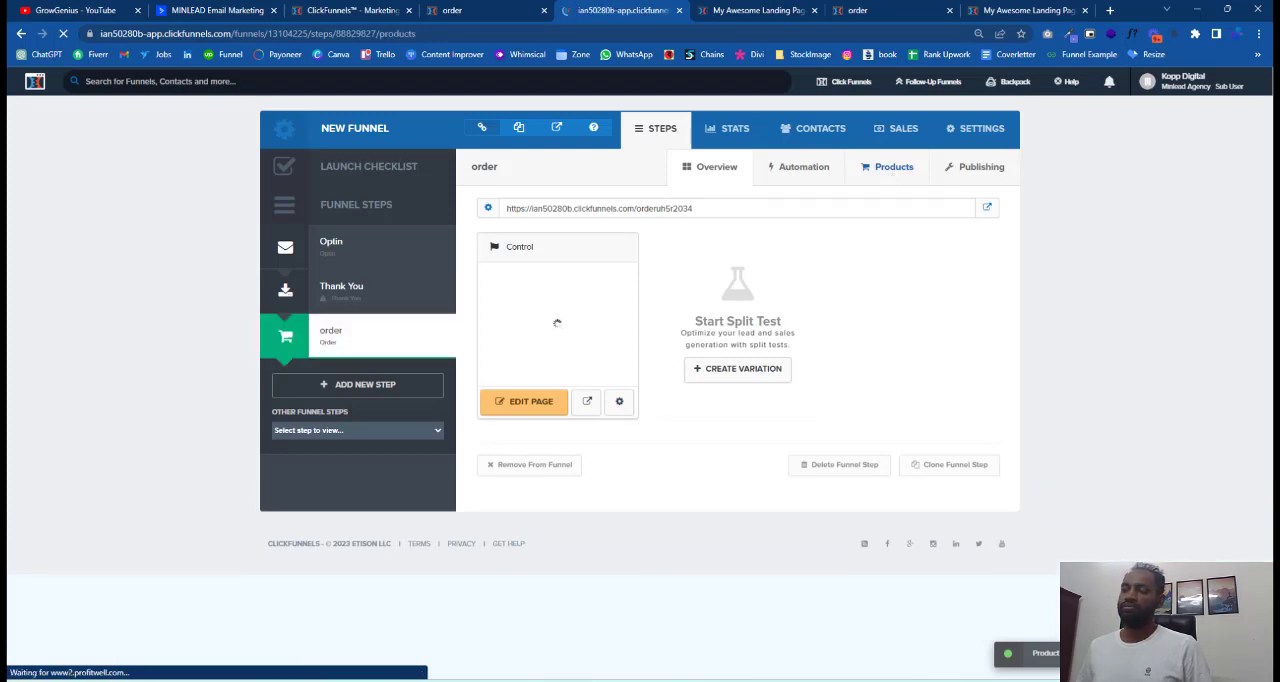